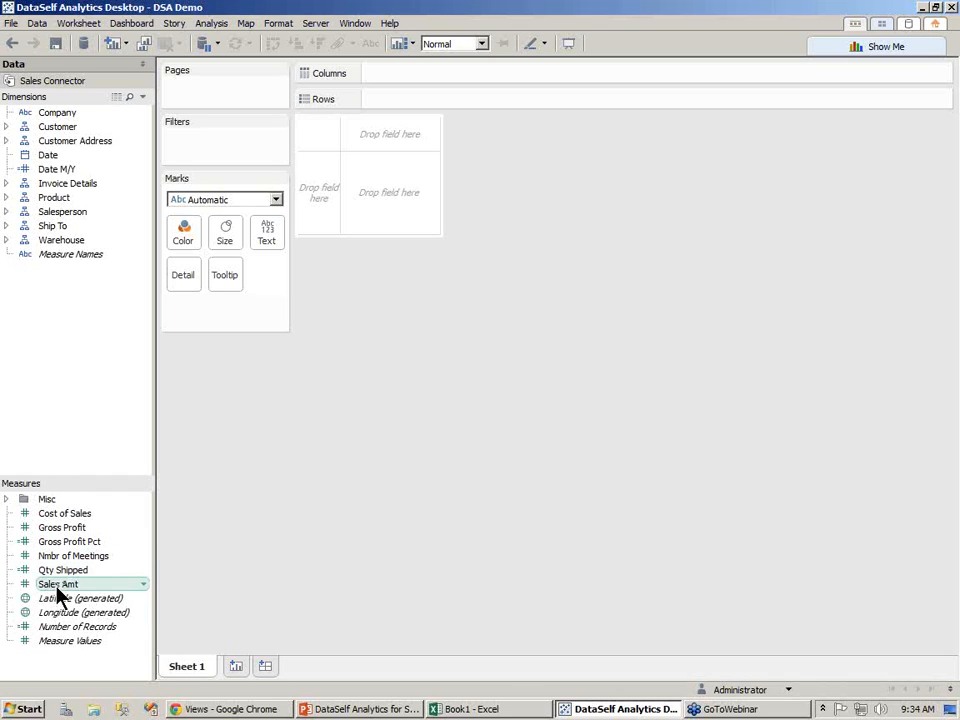
Step: Build a text table of Sales Amt with the Date year in the rows
drag(58, 593, 392, 206)
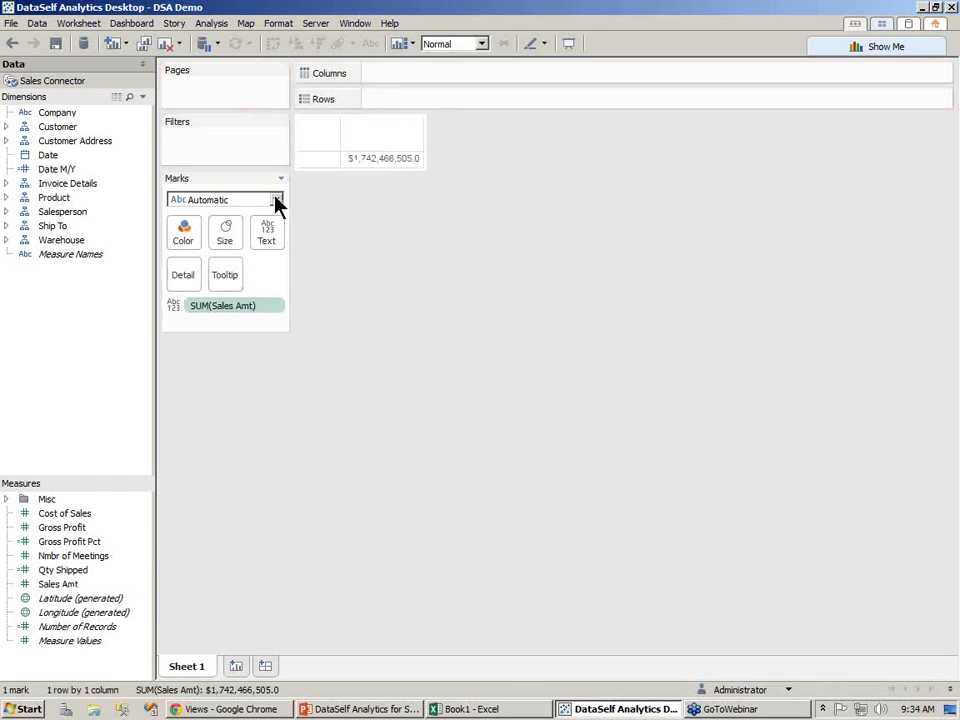
drag(46, 157, 386, 109)
mouse_move(420, 170)
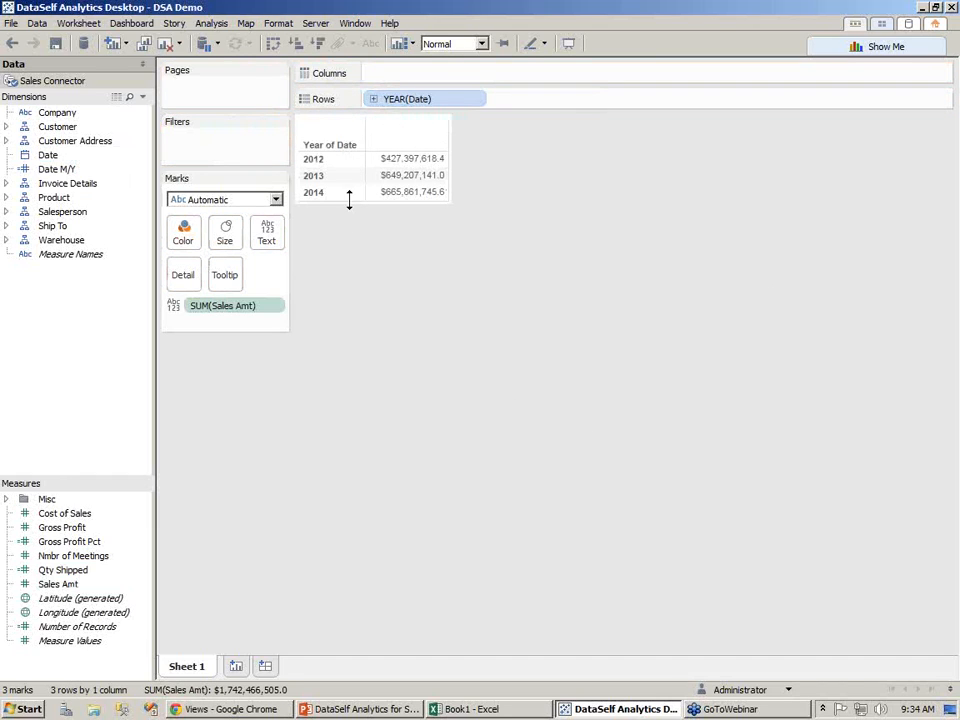
mouse_move(347, 167)
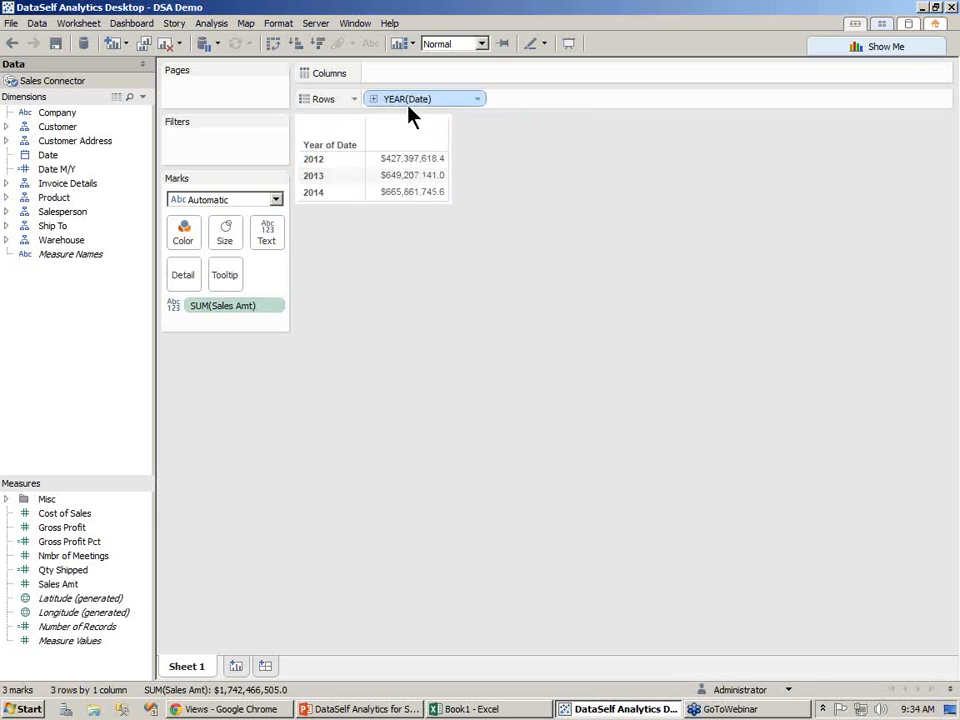
Step: Drill the Date rows down through quarter to month, and collapse them back to quarter level
click(373, 100)
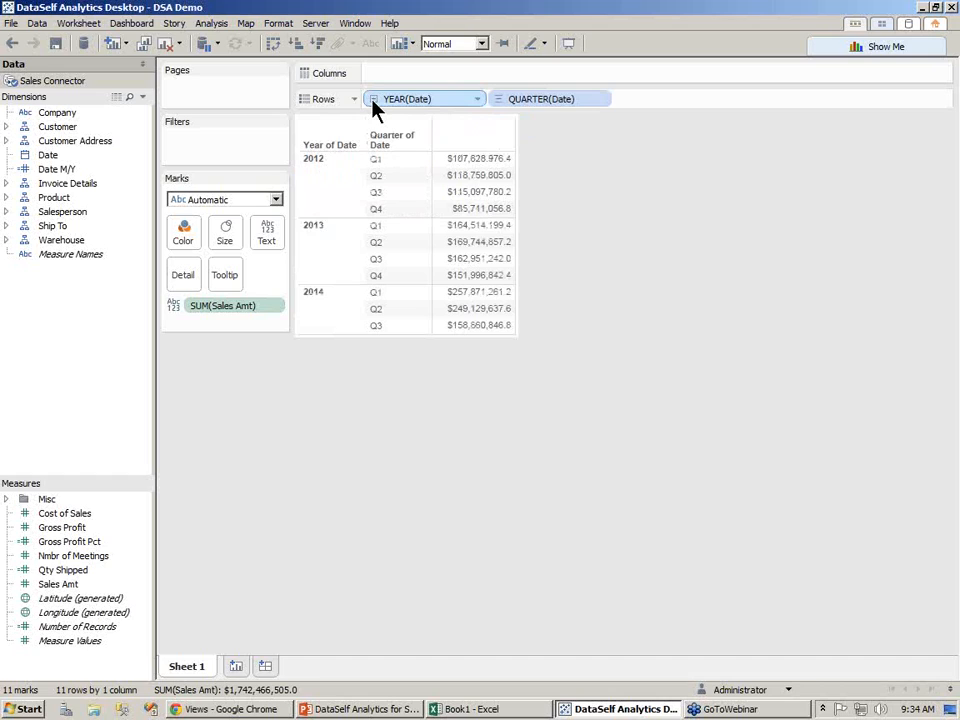
click(498, 100)
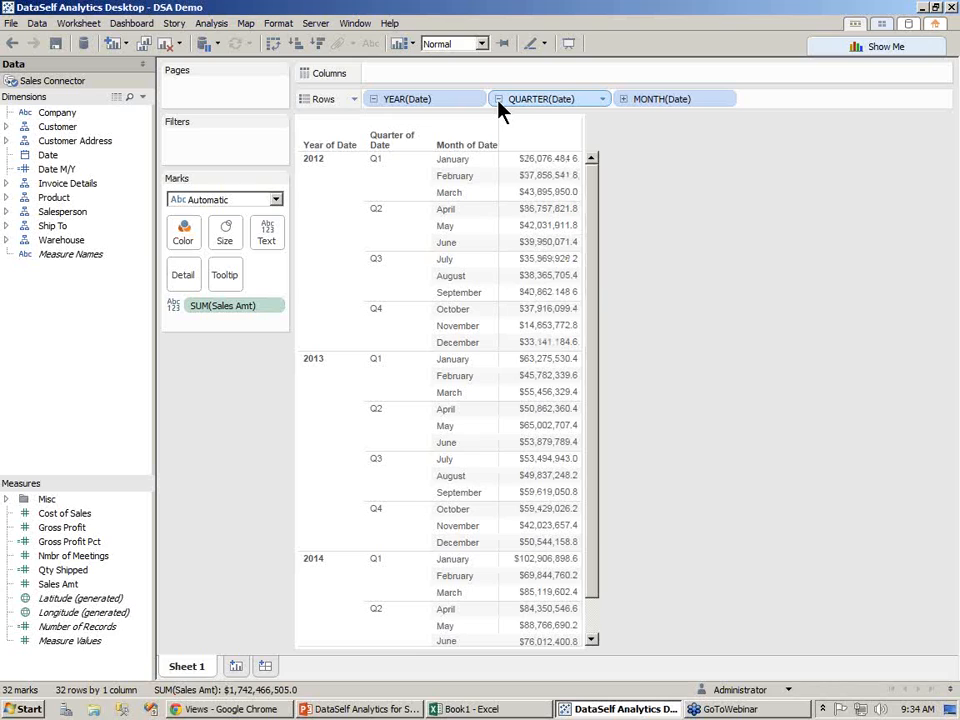
click(498, 99)
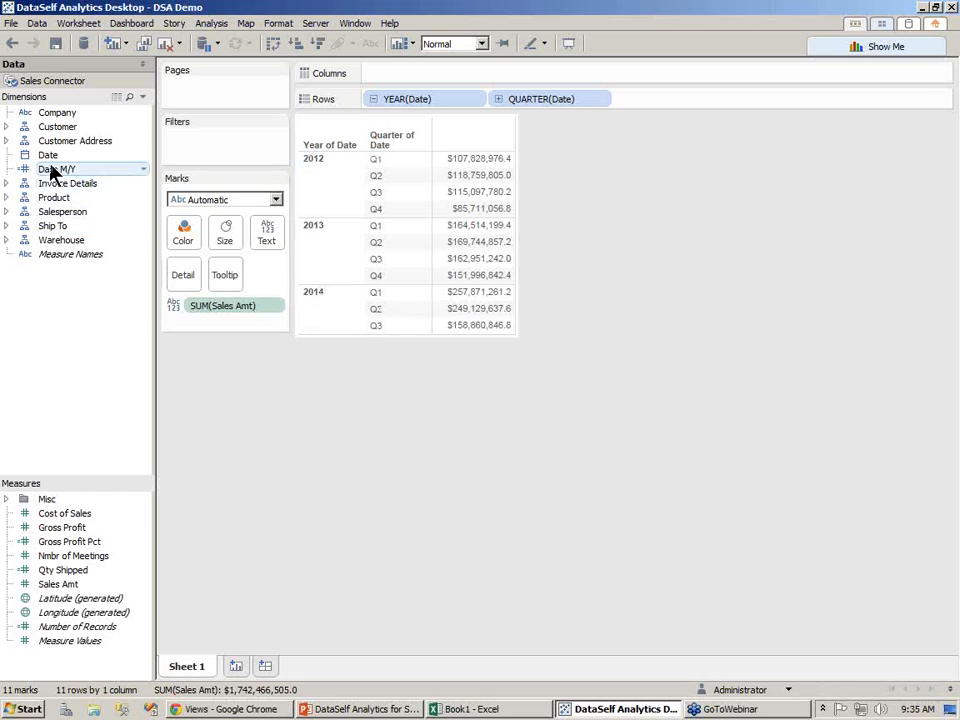
Step: Filter the table on Date with a relative date filter set to the previous quarter
drag(75, 157, 196, 150)
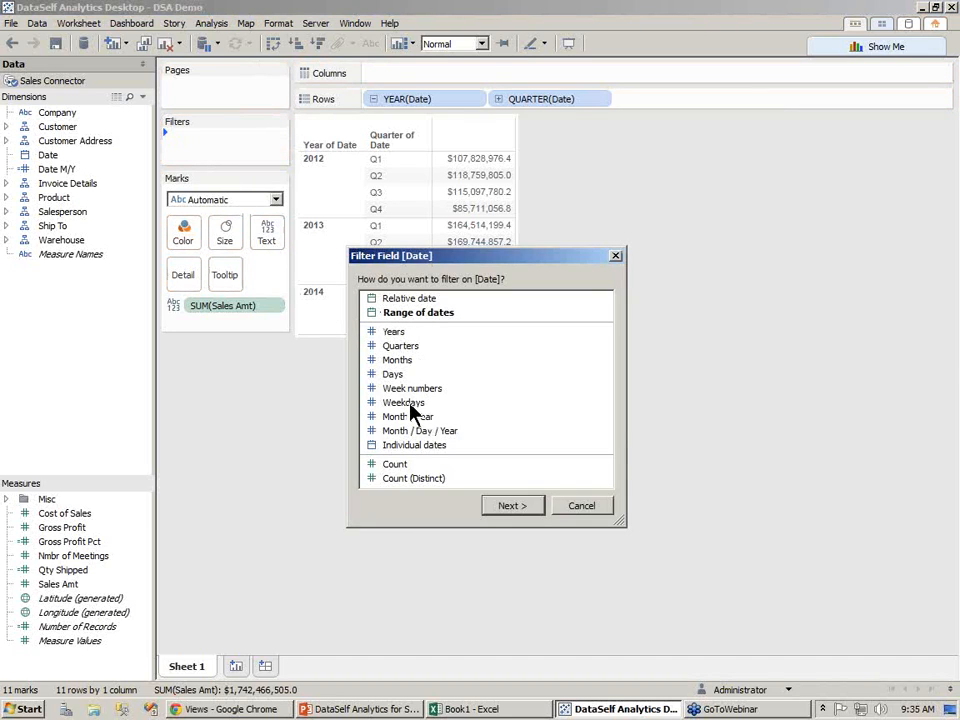
click(422, 299)
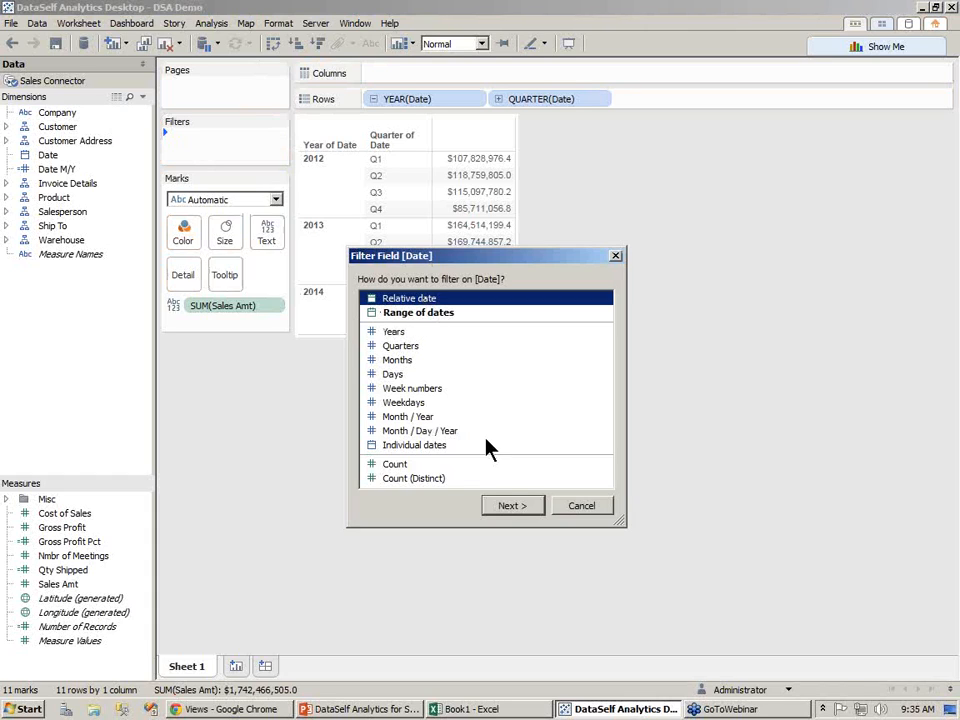
click(510, 506)
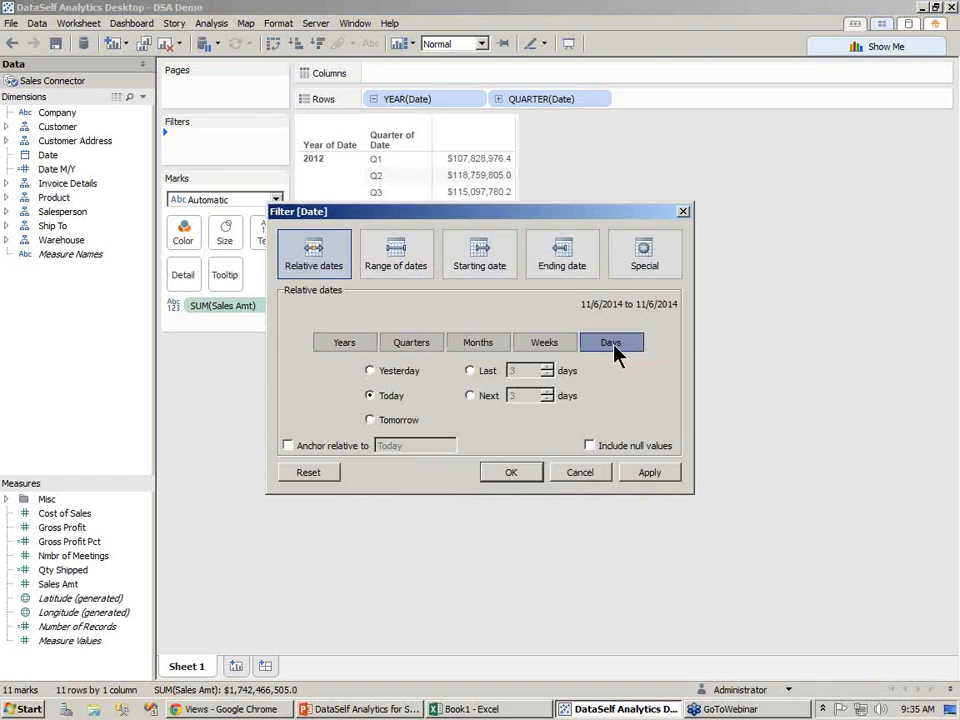
click(350, 348)
click(390, 346)
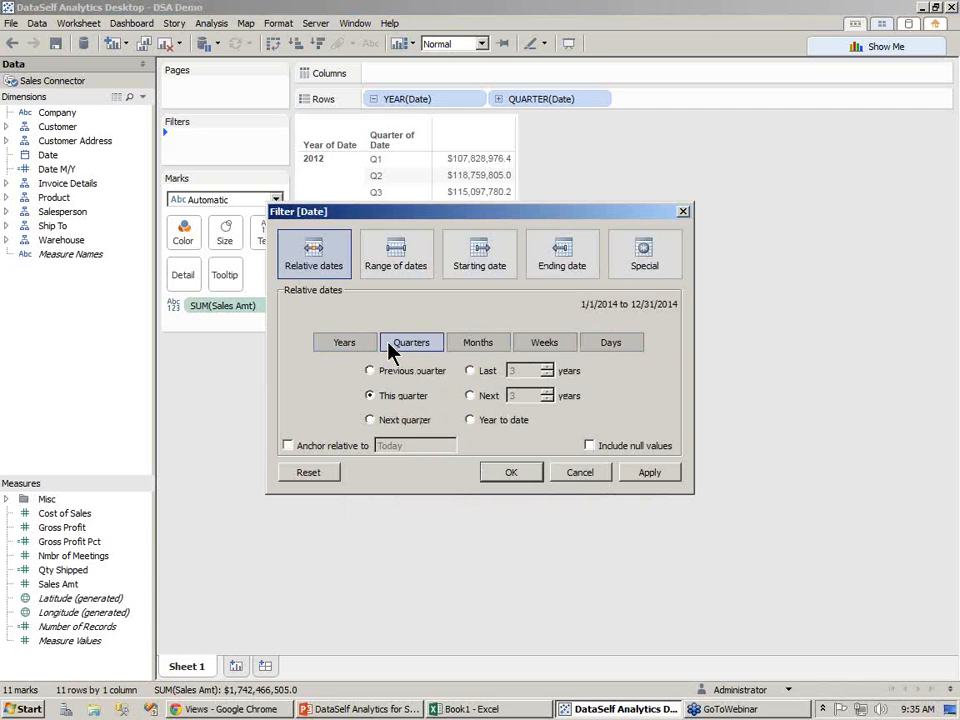
click(390, 350)
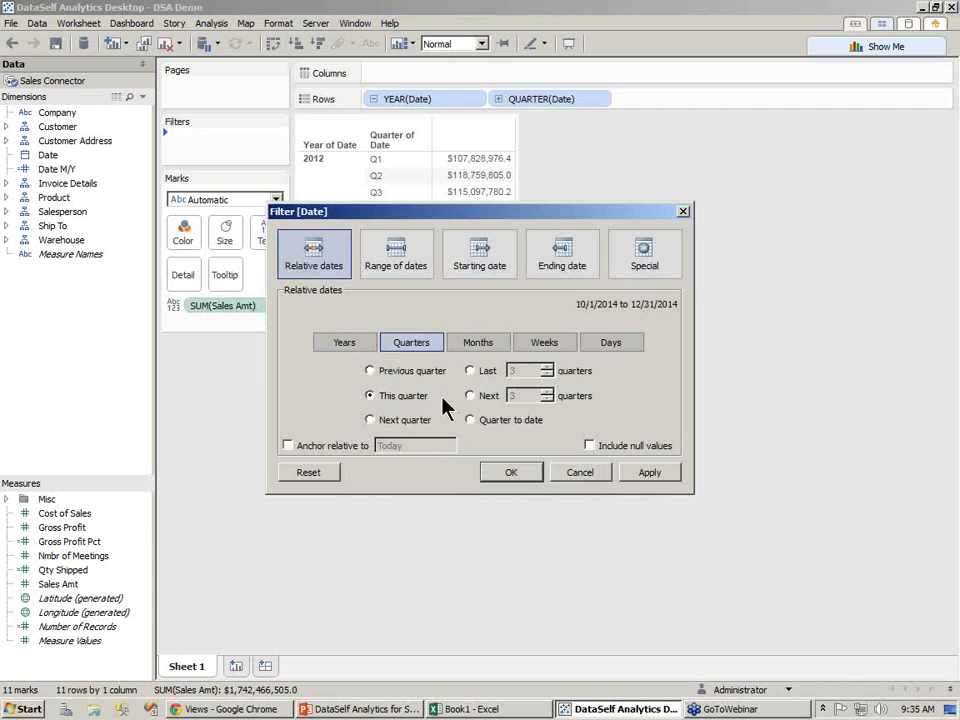
click(398, 376)
drag(384, 210, 389, 348)
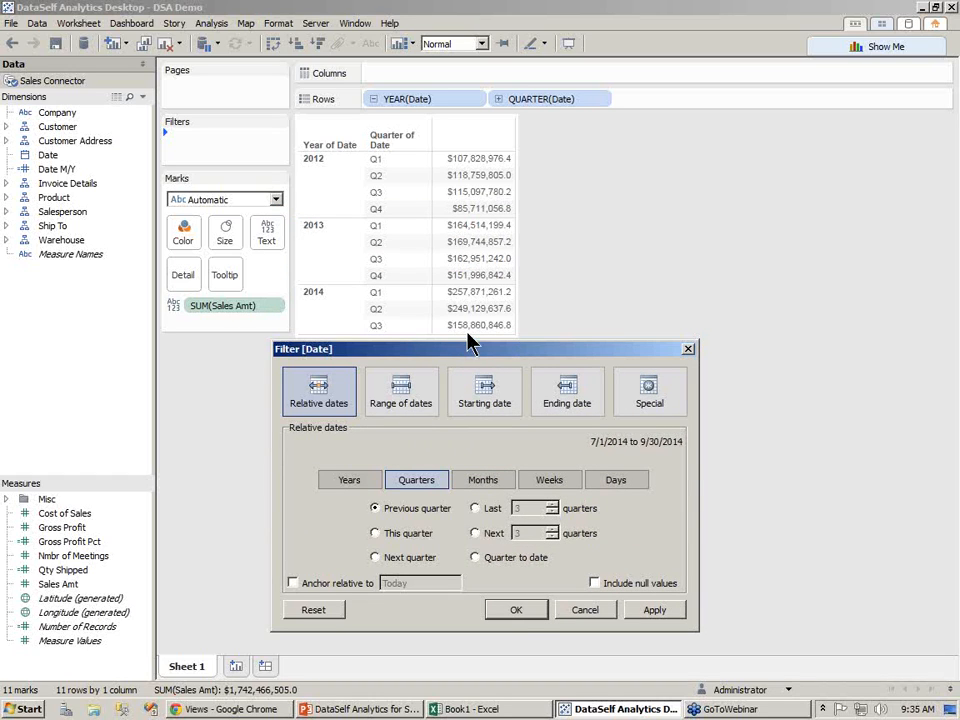
click(516, 610)
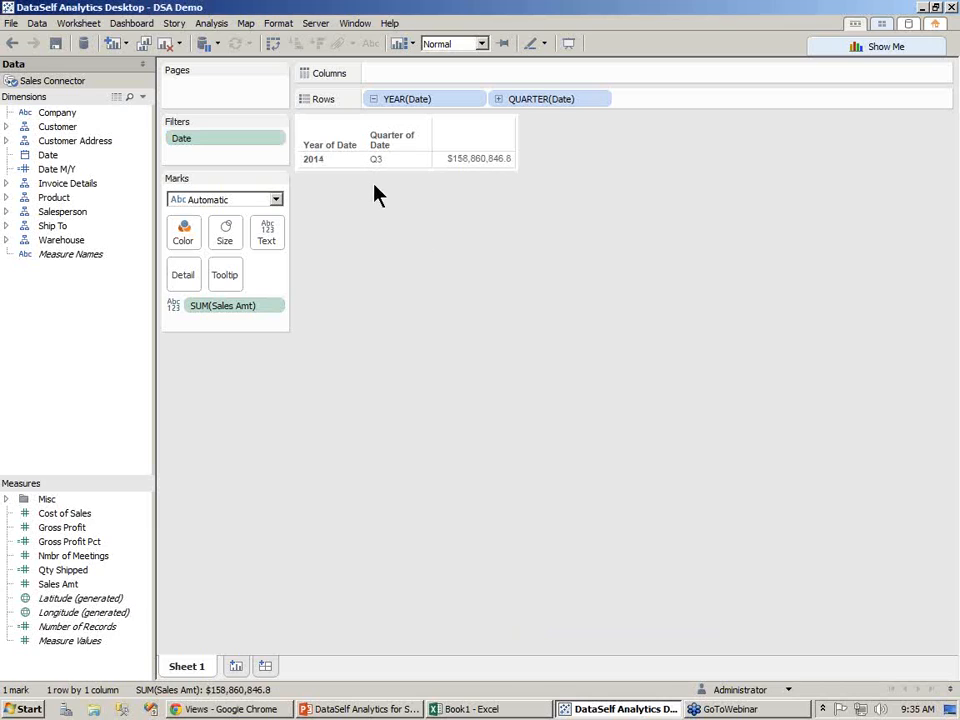
Step: Swap the rows and columns, and break the sales down by Customer in the rows, including all members
click(274, 44)
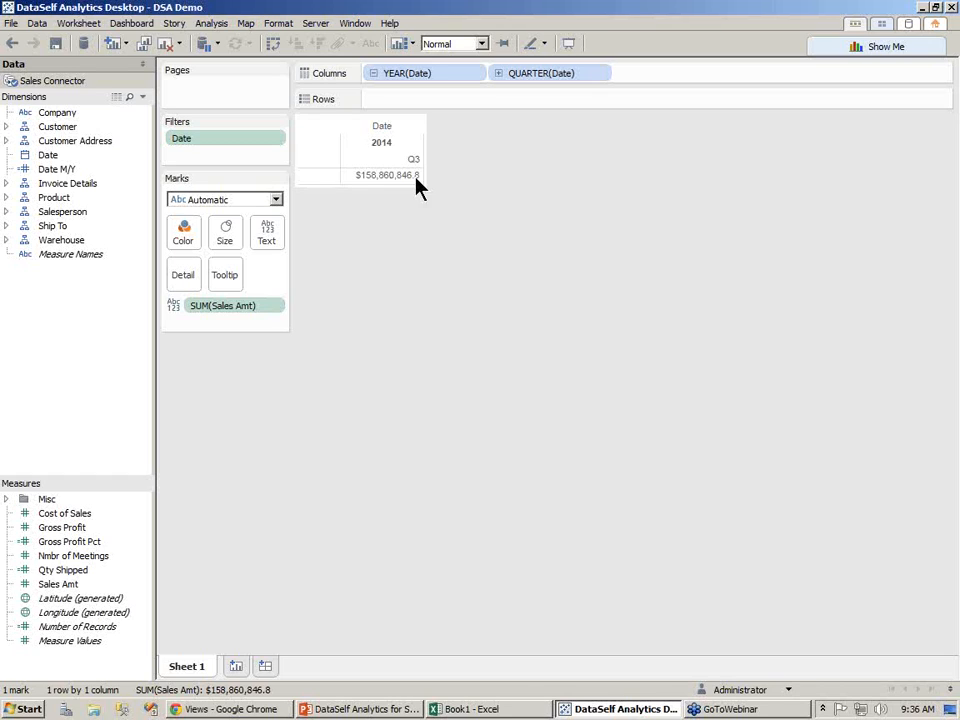
click(6, 127)
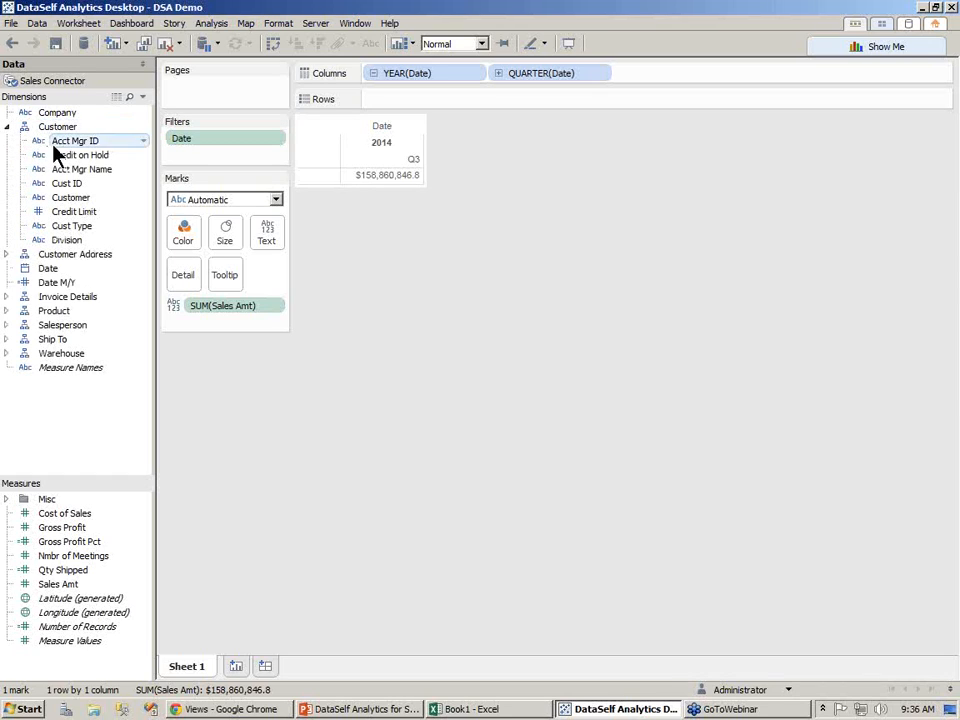
drag(72, 197, 407, 112)
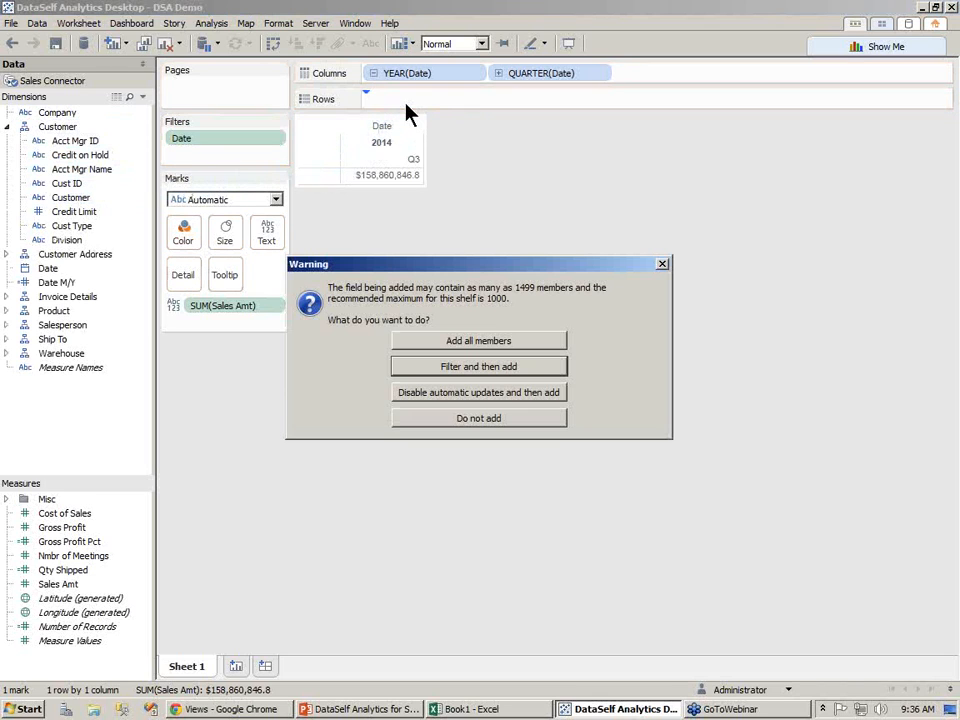
click(455, 340)
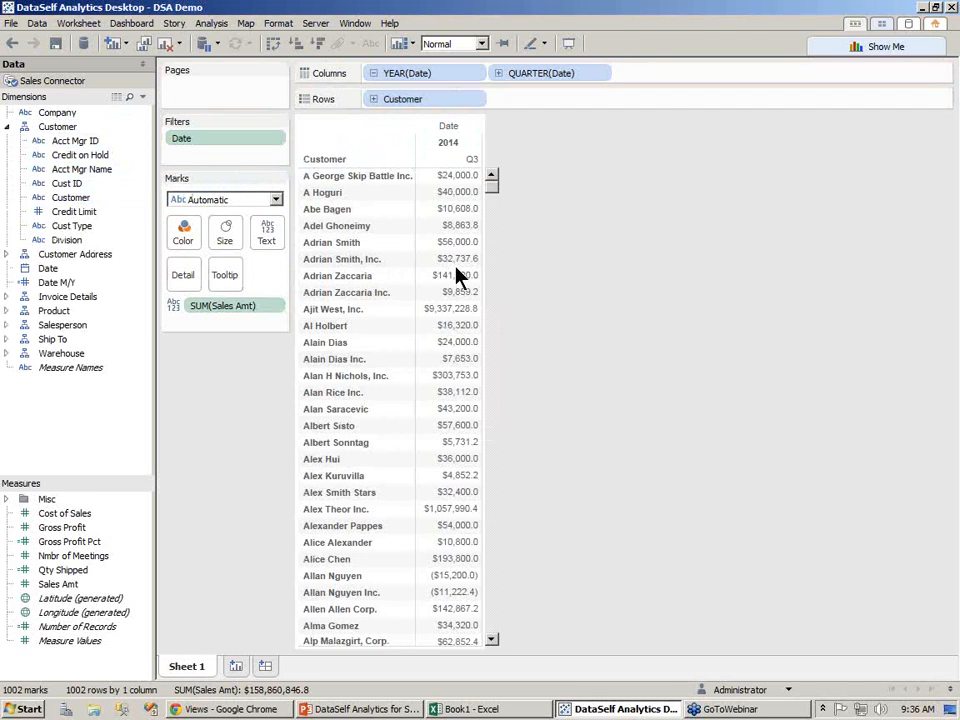
mouse_move(440, 423)
Step: Add Inv No from the invoice details to the rows after Customer, including all members
click(7, 297)
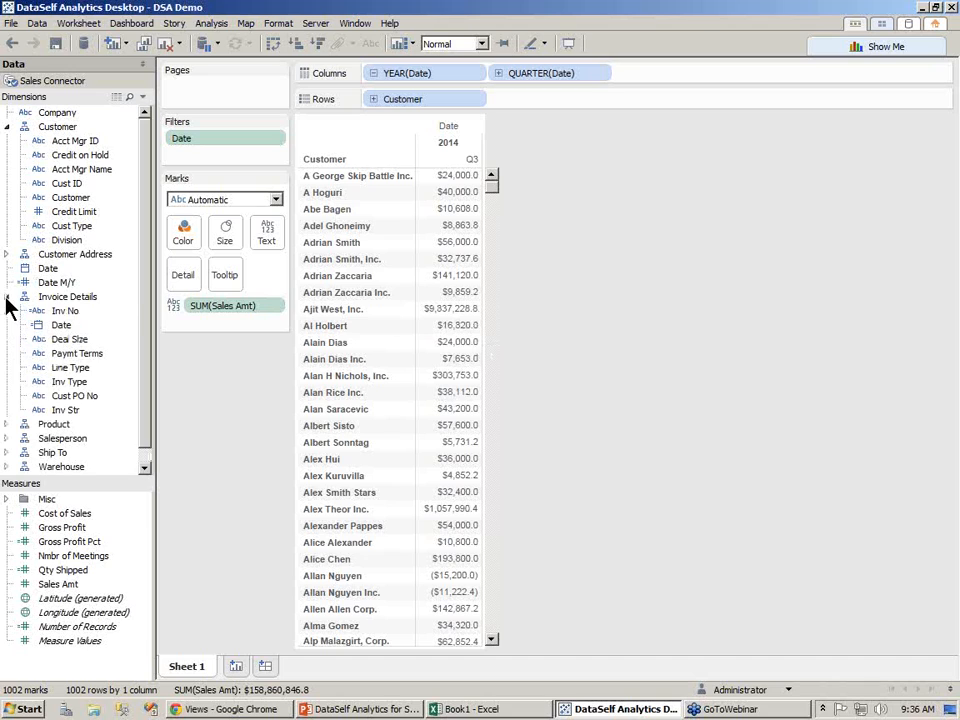
drag(67, 312, 542, 110)
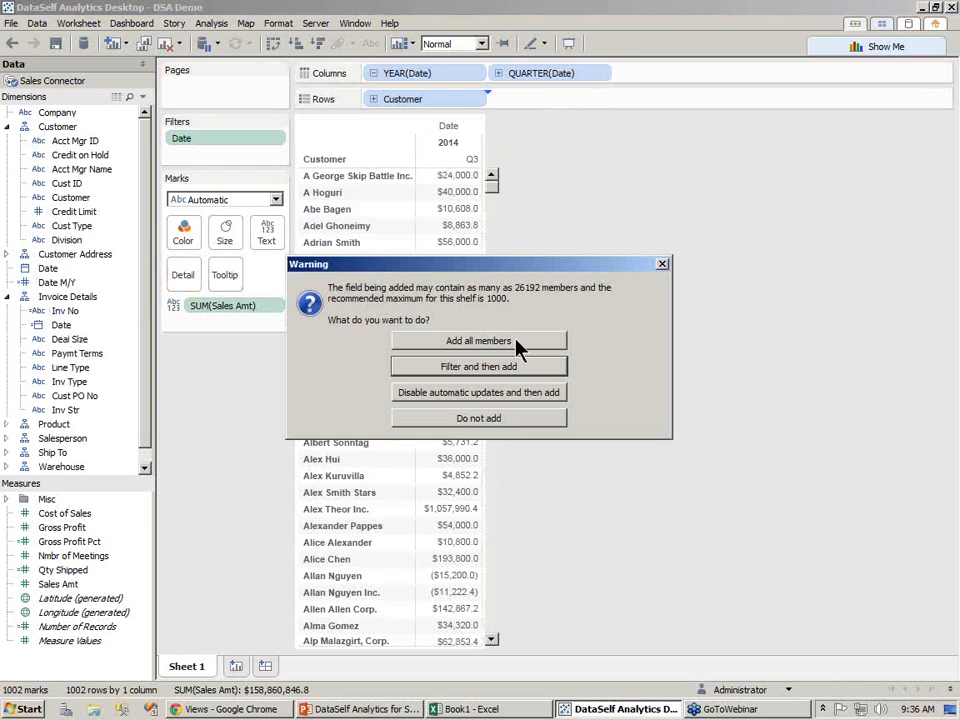
click(517, 343)
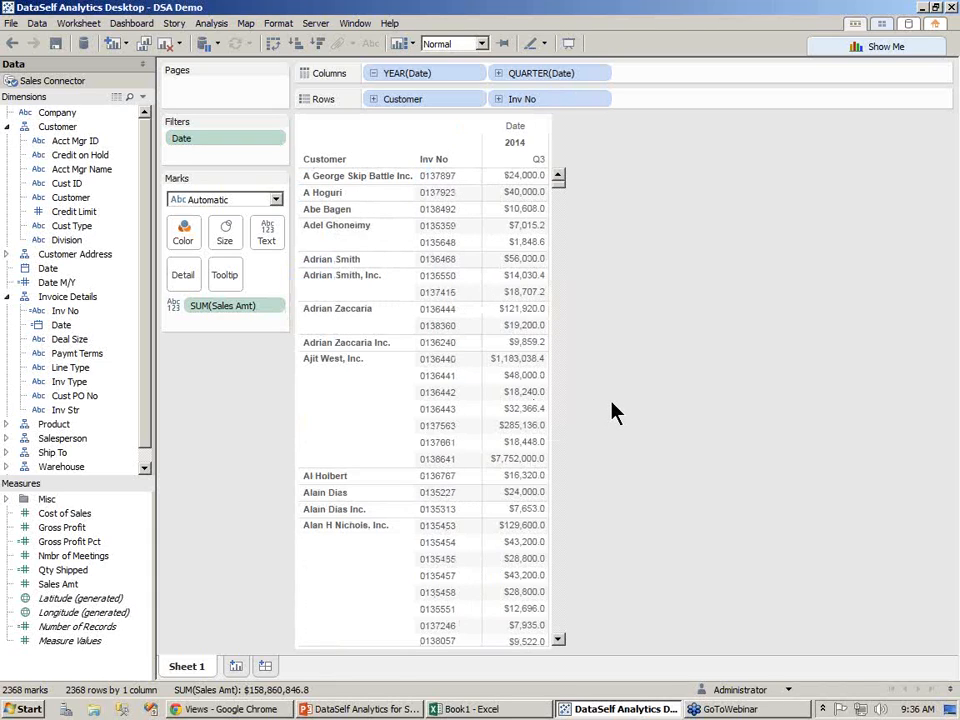
Step: Extend the rows after Inv No with the Item Brand and Product fields from the product hierarchy
click(7, 296)
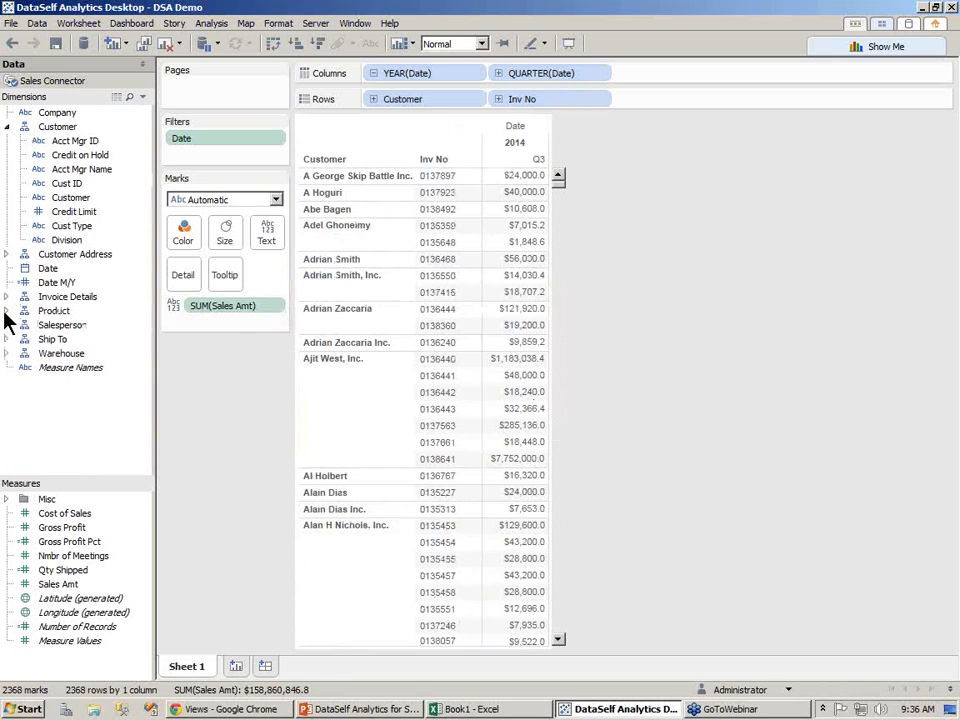
click(7, 311)
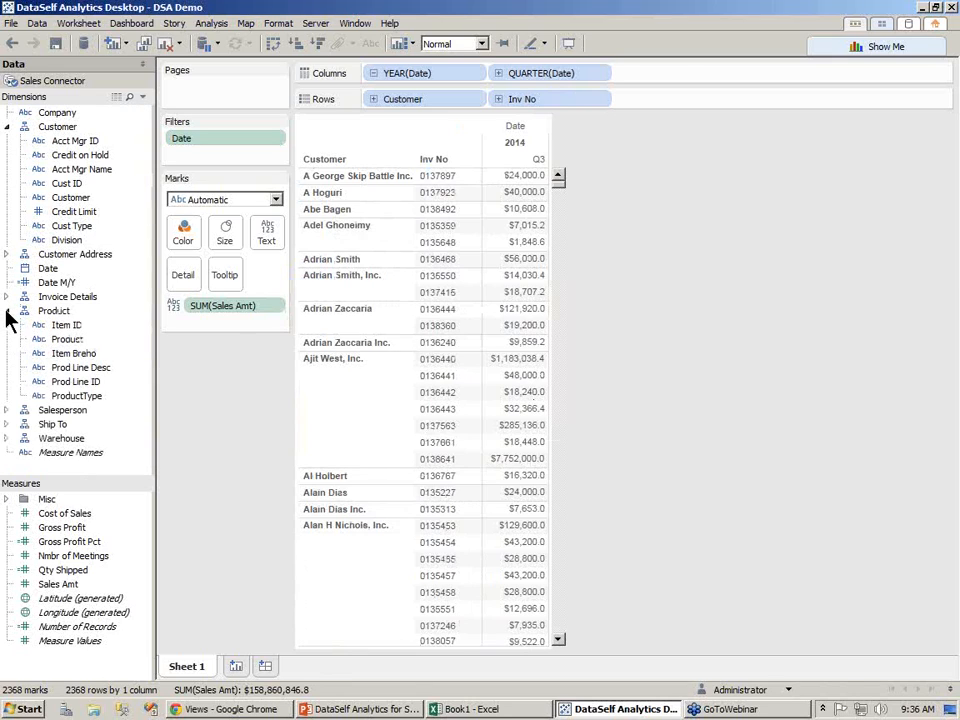
click(67, 355)
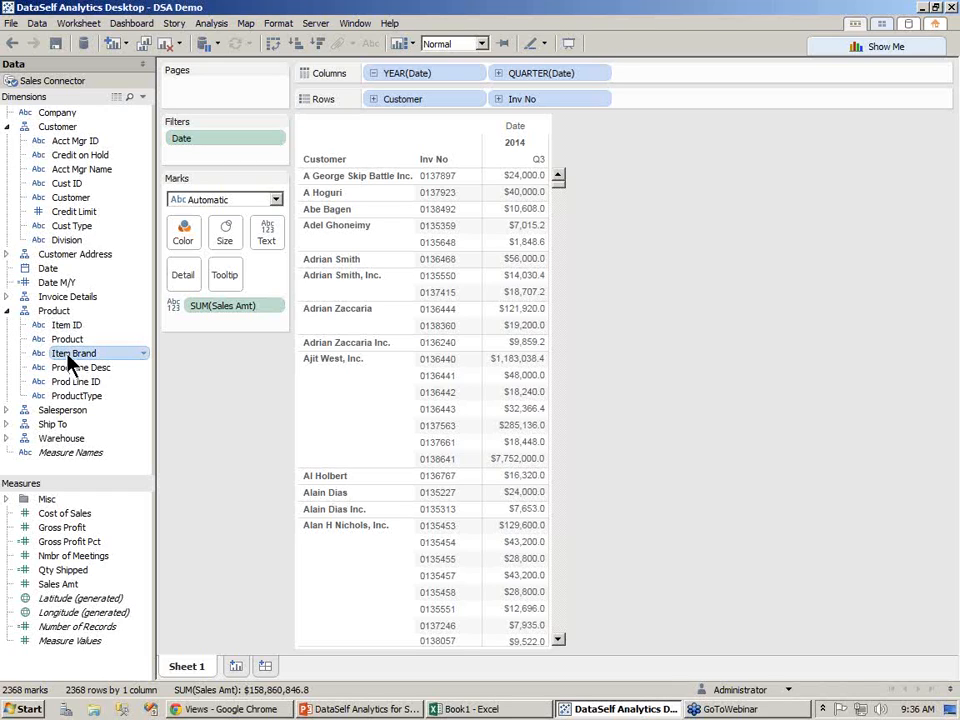
drag(71, 363, 620, 99)
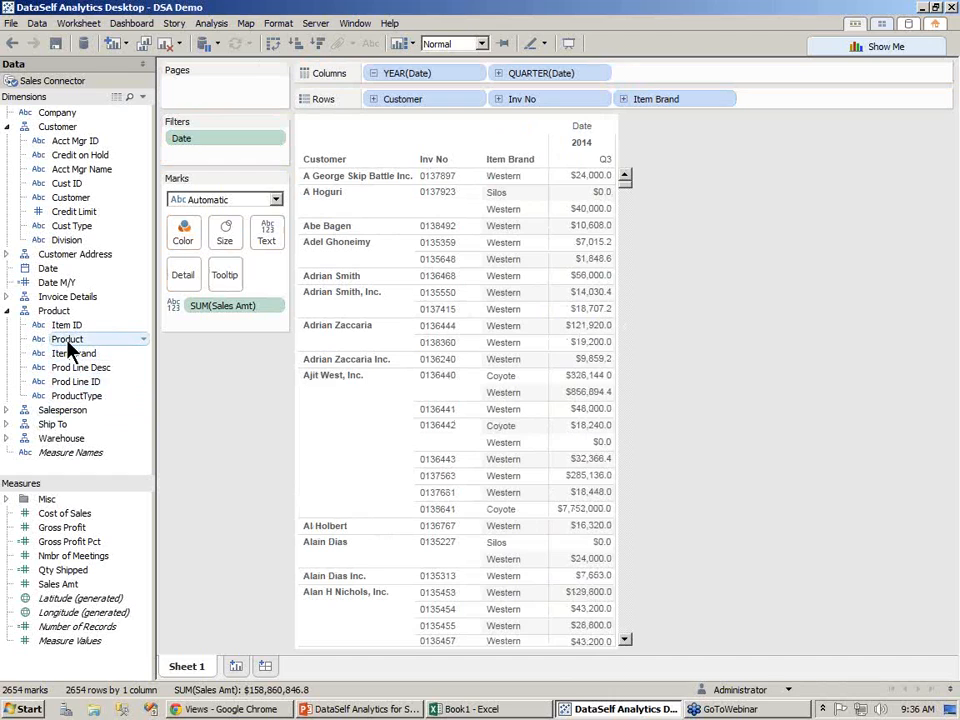
mouse_move(70, 347)
mouse_down()
mouse_move(754, 171)
mouse_move(780, 101)
mouse_move(780, 110)
mouse_up()
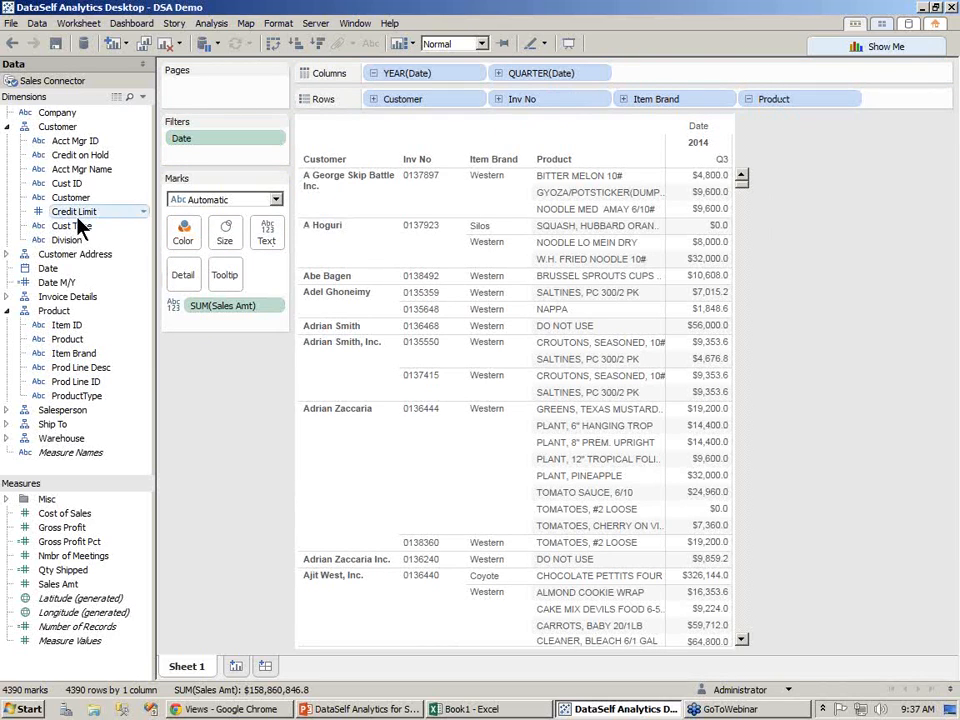
Step: Insert the Date year between Inv No and Item Brand in the rows, and show Qty Shipped beside Sales Amt beneath the quarter
mouse_move(52, 272)
mouse_down()
mouse_move(62, 250)
mouse_move(476, 141)
mouse_move(536, 101)
mouse_move(615, 100)
mouse_up()
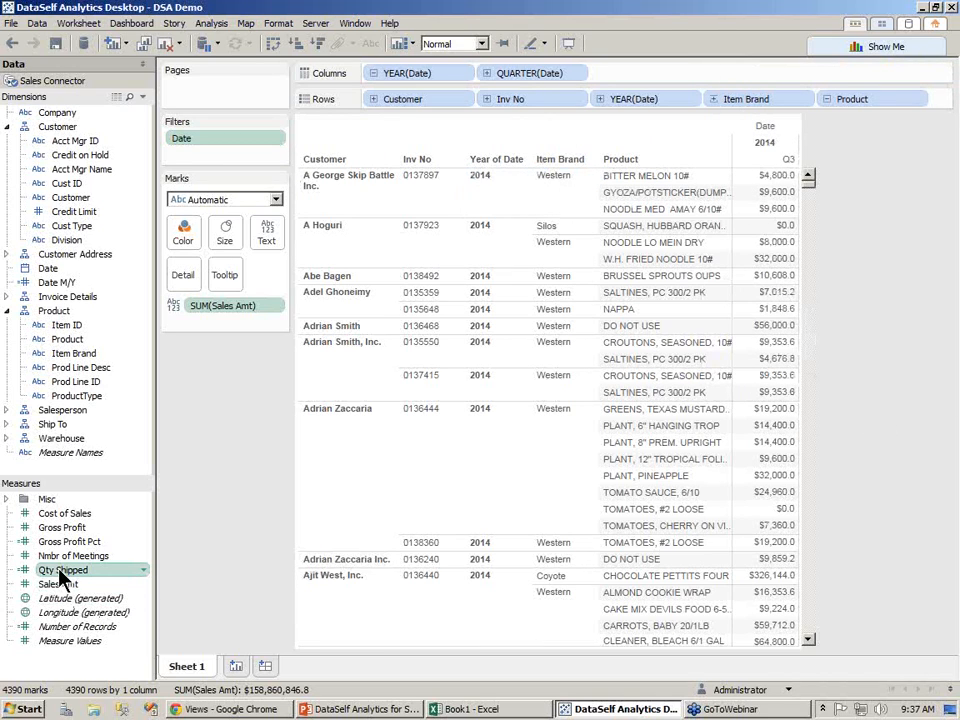
drag(153, 575, 794, 430)
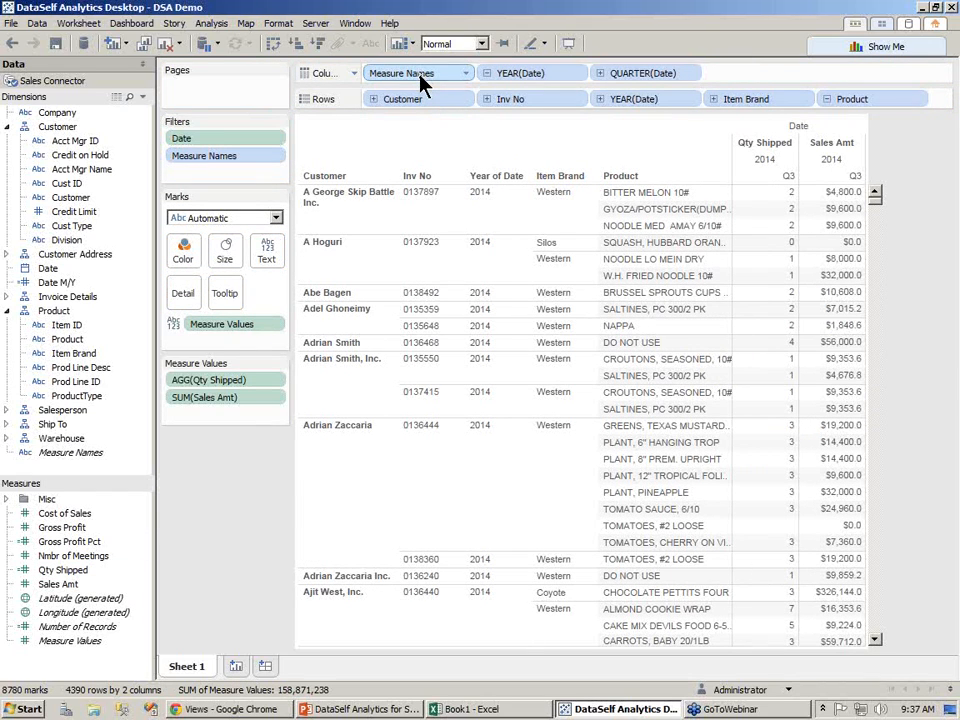
drag(422, 75, 733, 84)
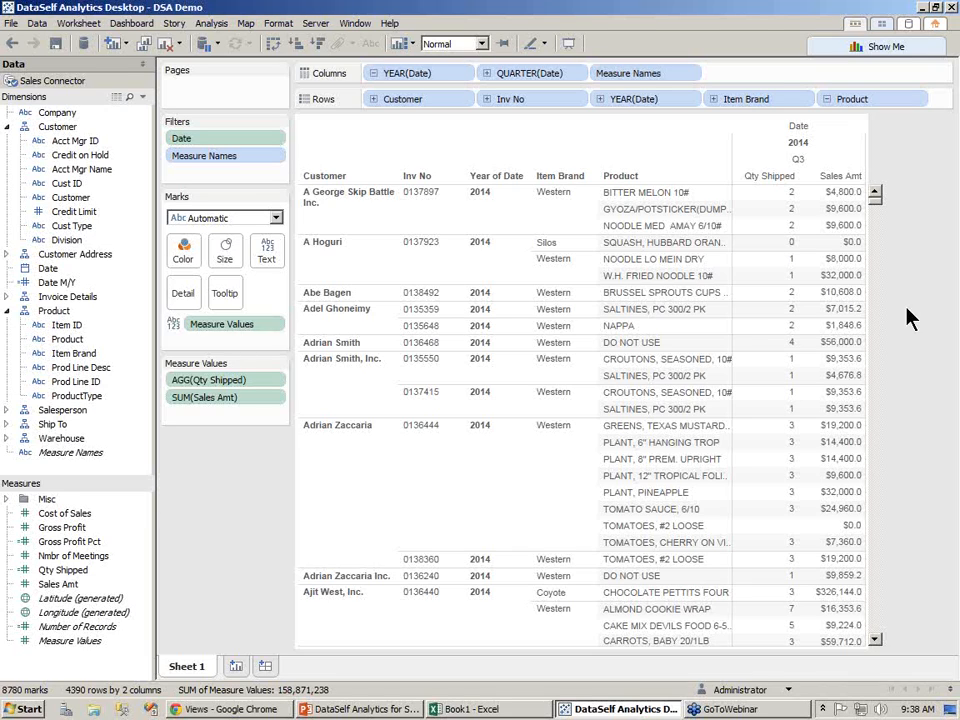
Step: On a new worksheet, chart Sales Amt over Date M/Y as lines coloured by Company
click(238, 668)
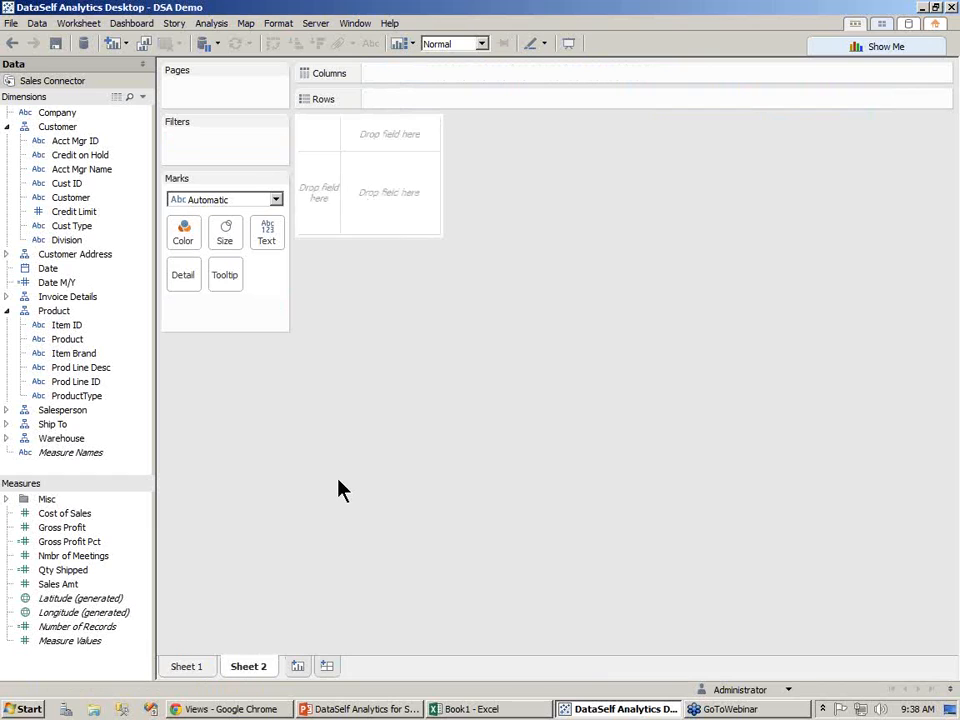
drag(64, 585, 410, 103)
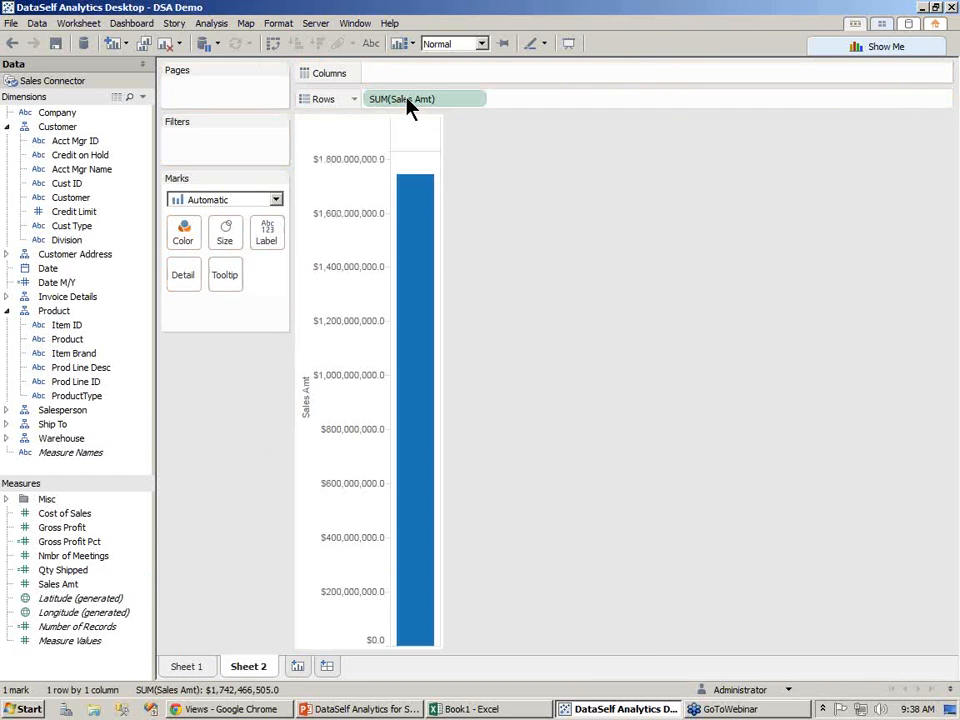
drag(63, 286, 403, 88)
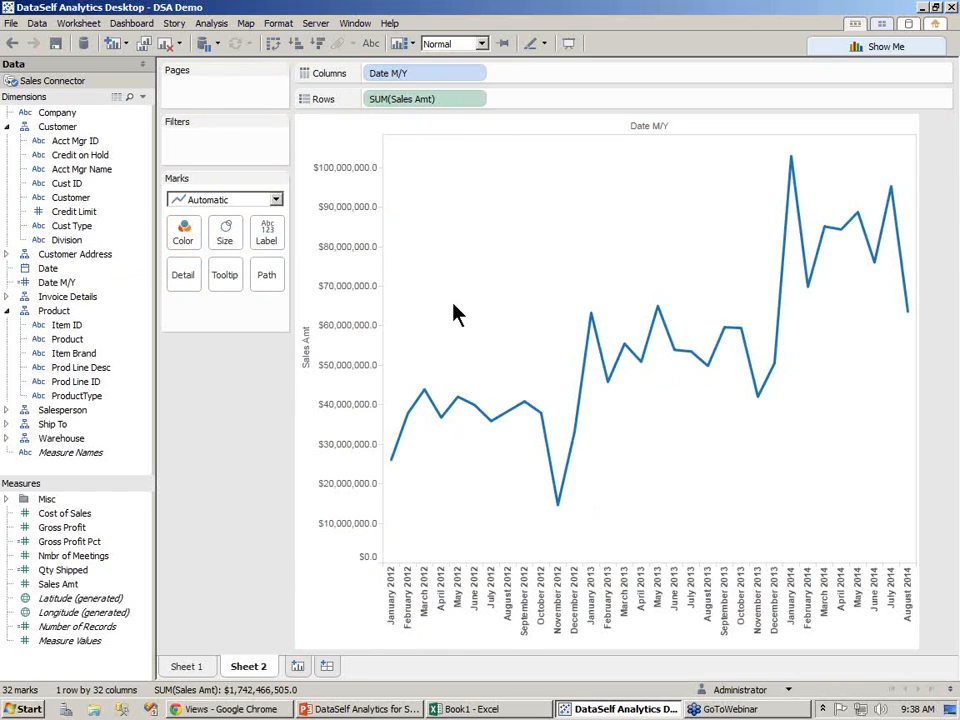
drag(50, 114, 184, 235)
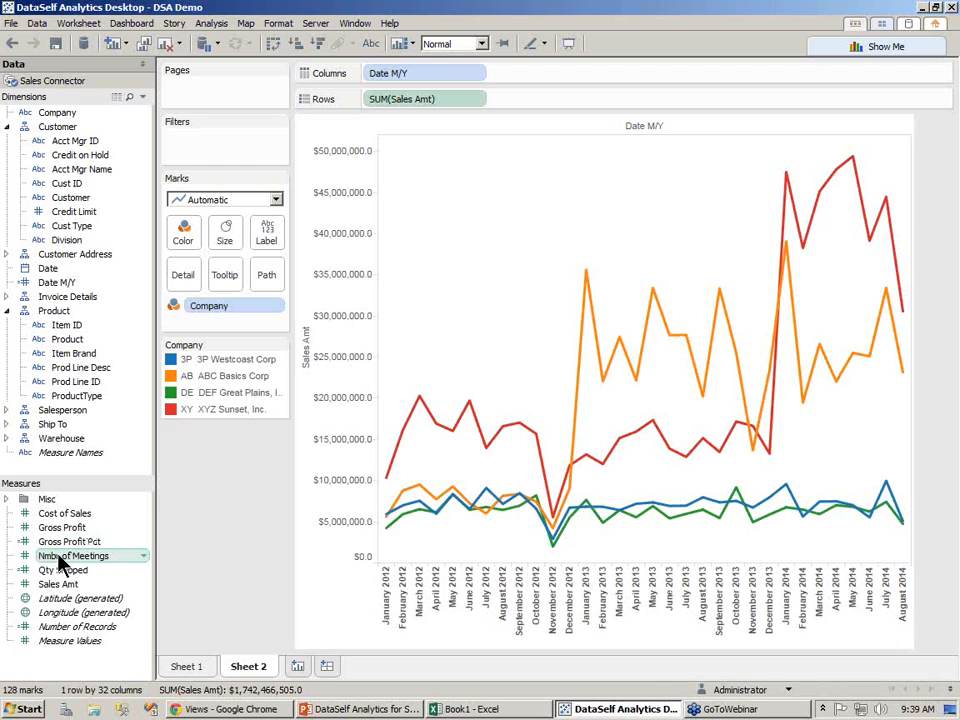
Step: Add Nmbr of Meetings to the rows beside Sales Amt and show it as bars
drag(62, 563, 546, 107)
click(317, 243)
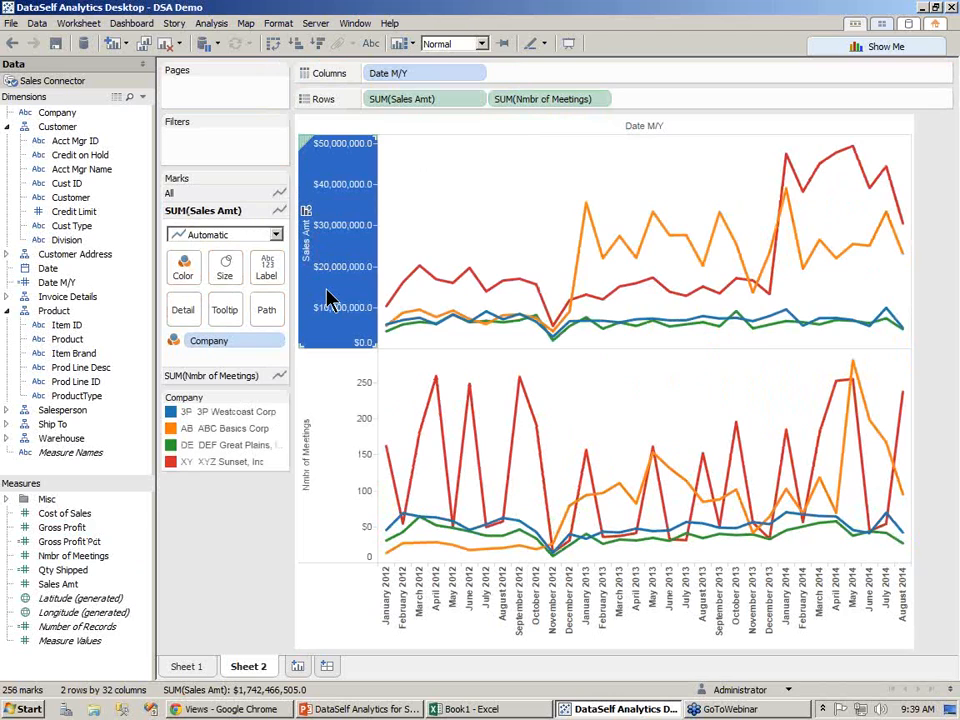
click(332, 448)
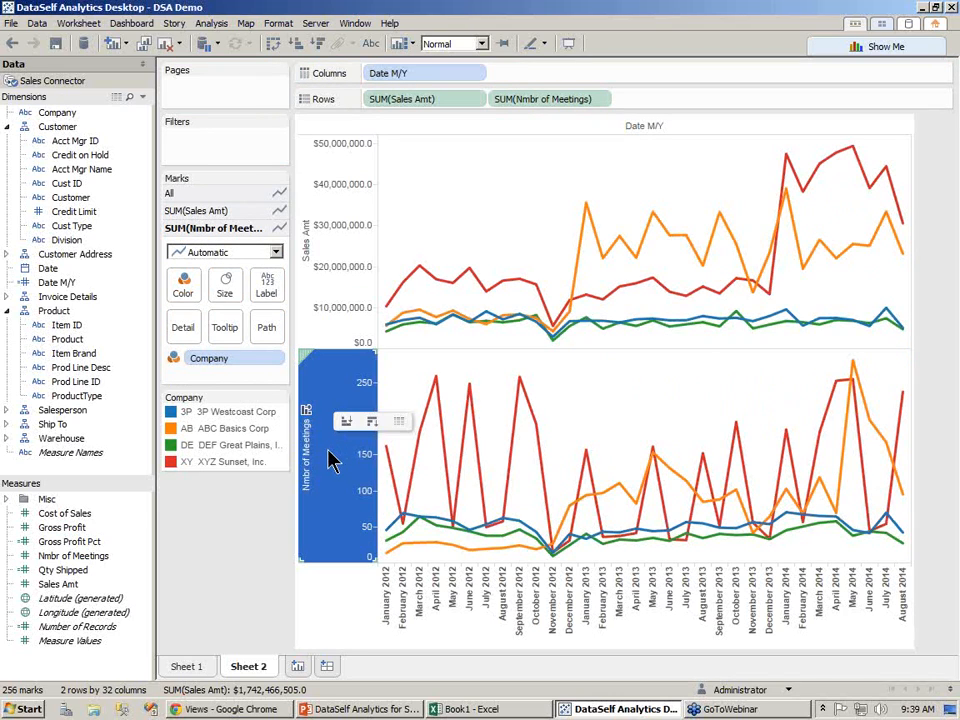
click(276, 253)
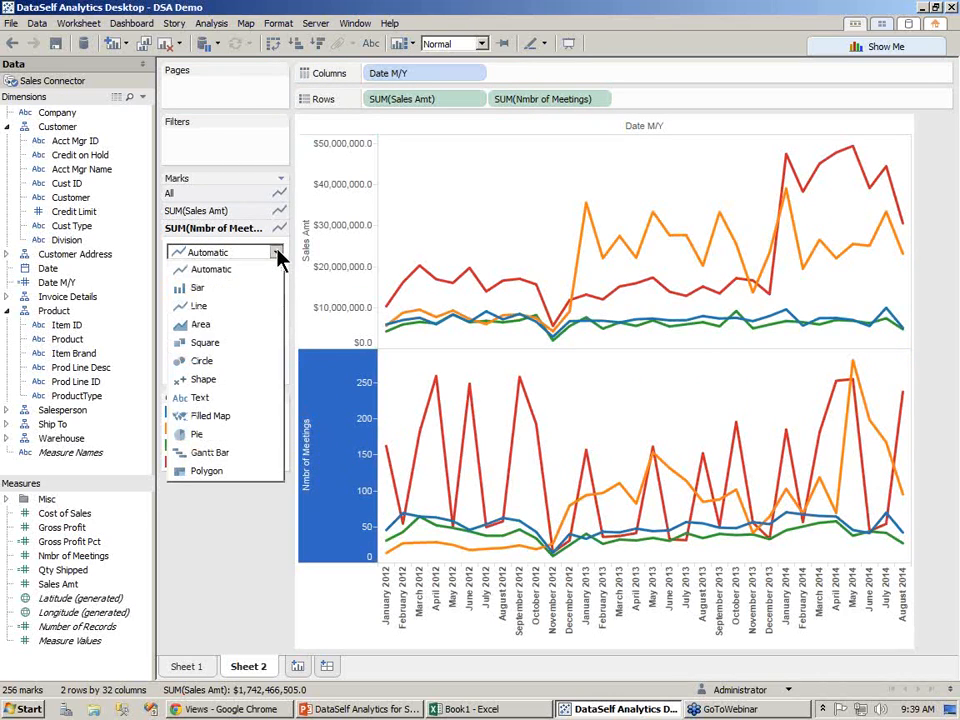
click(262, 287)
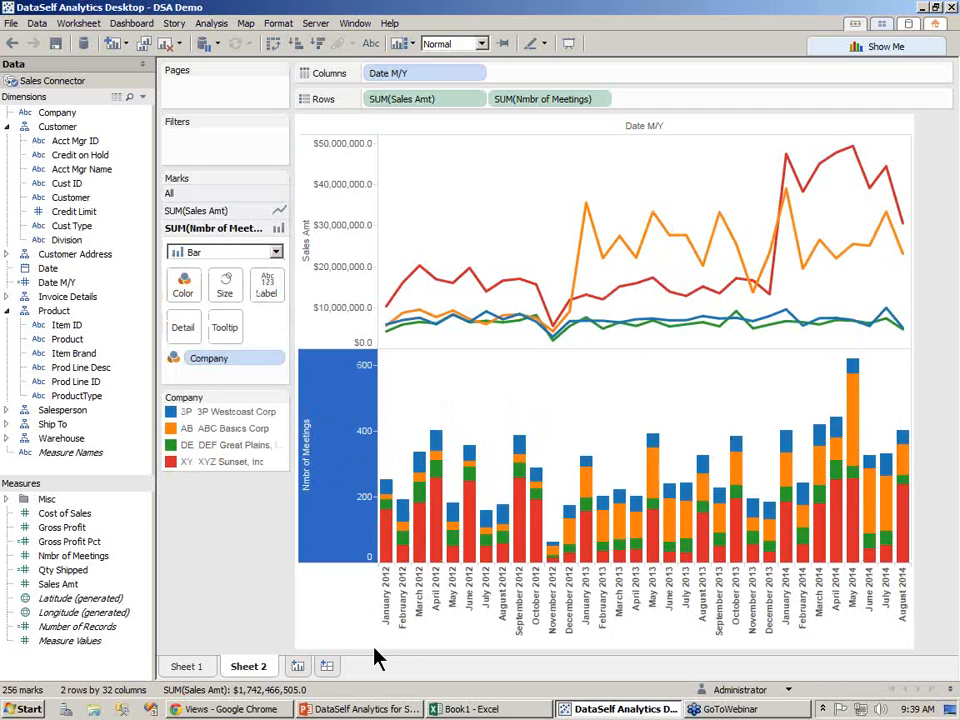
click(264, 614)
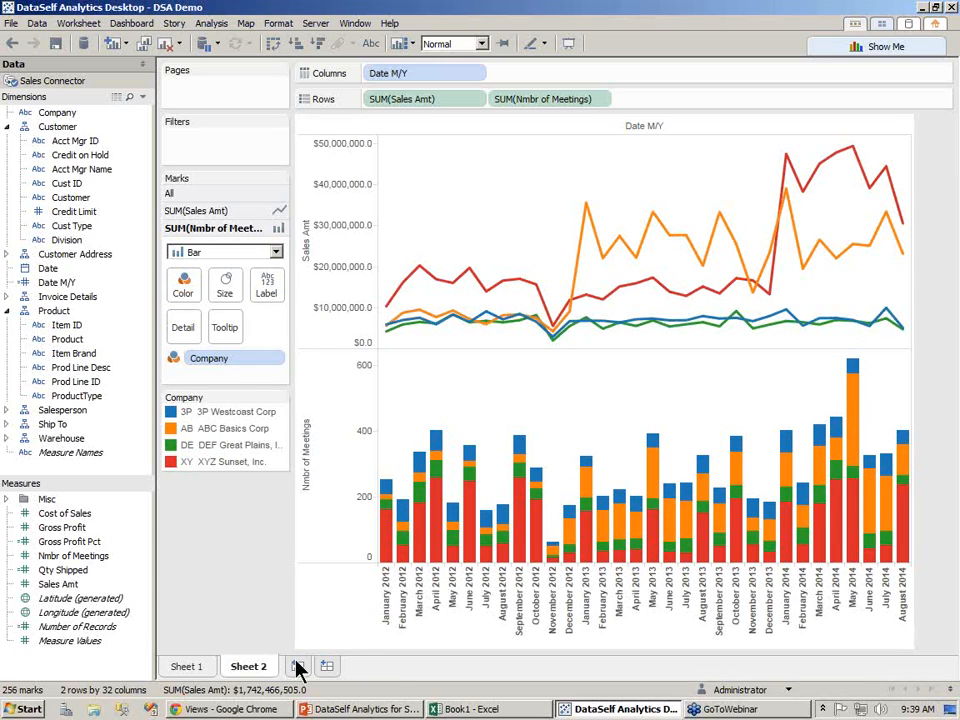
Step: On a new worksheet, build a symbol map of Sales Amt by State with pies split by Deal Size, and enlarge the pies
click(298, 666)
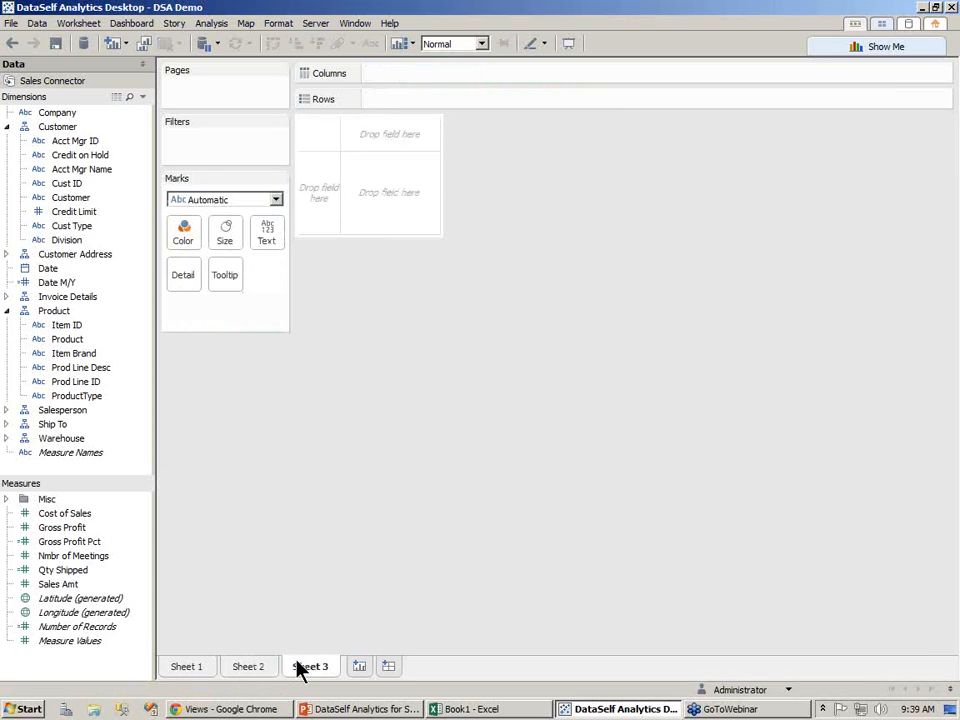
click(7, 127)
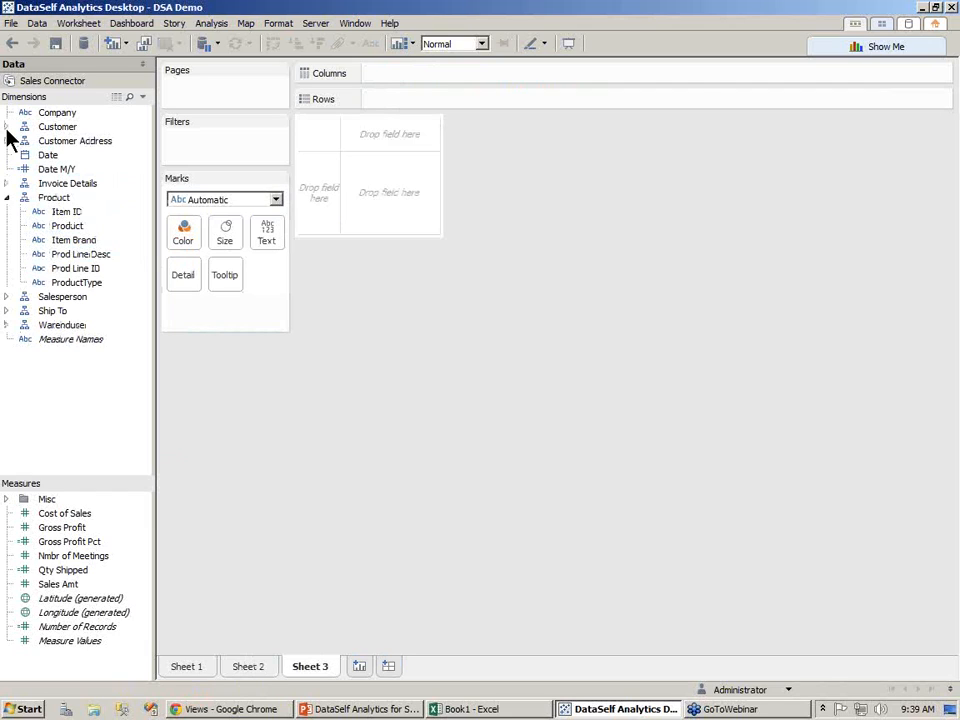
click(8, 140)
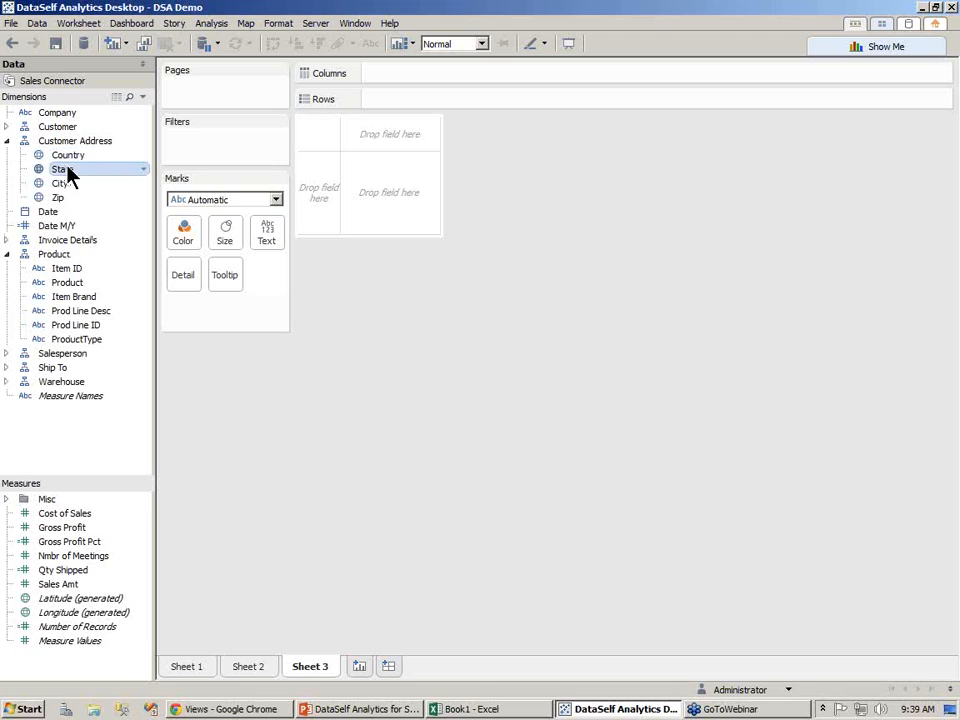
click(7, 241)
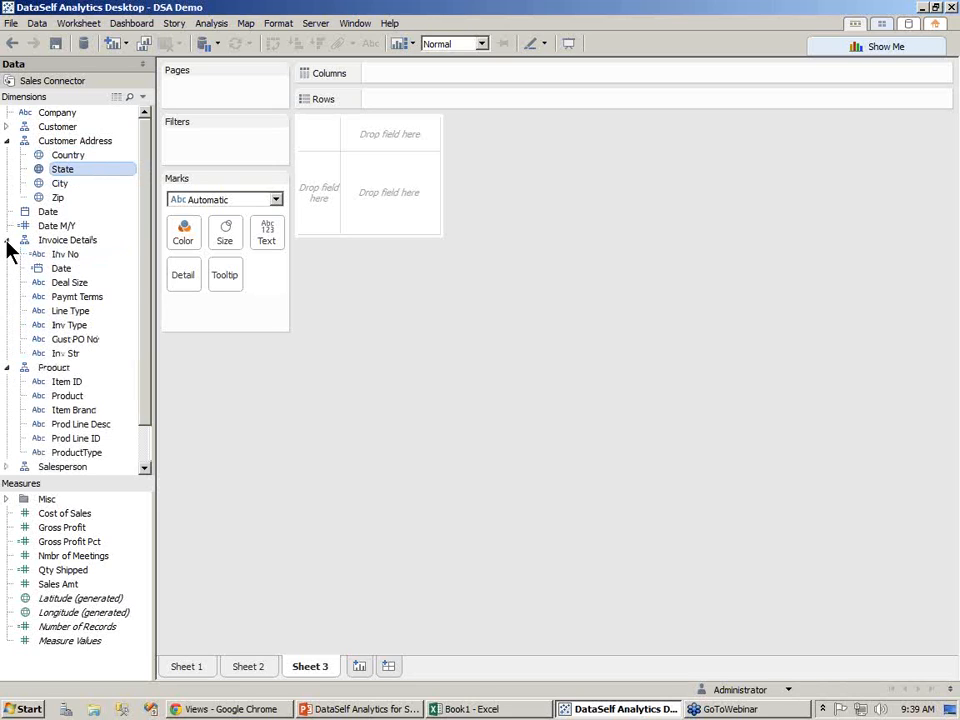
ctrl+click(66, 283)
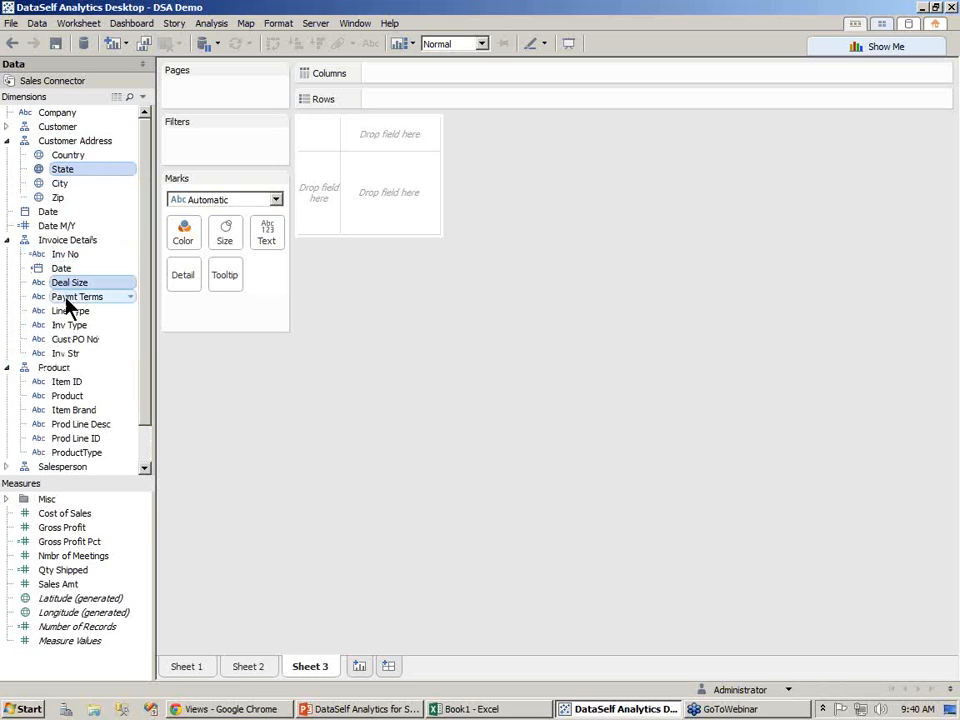
ctrl+click(68, 586)
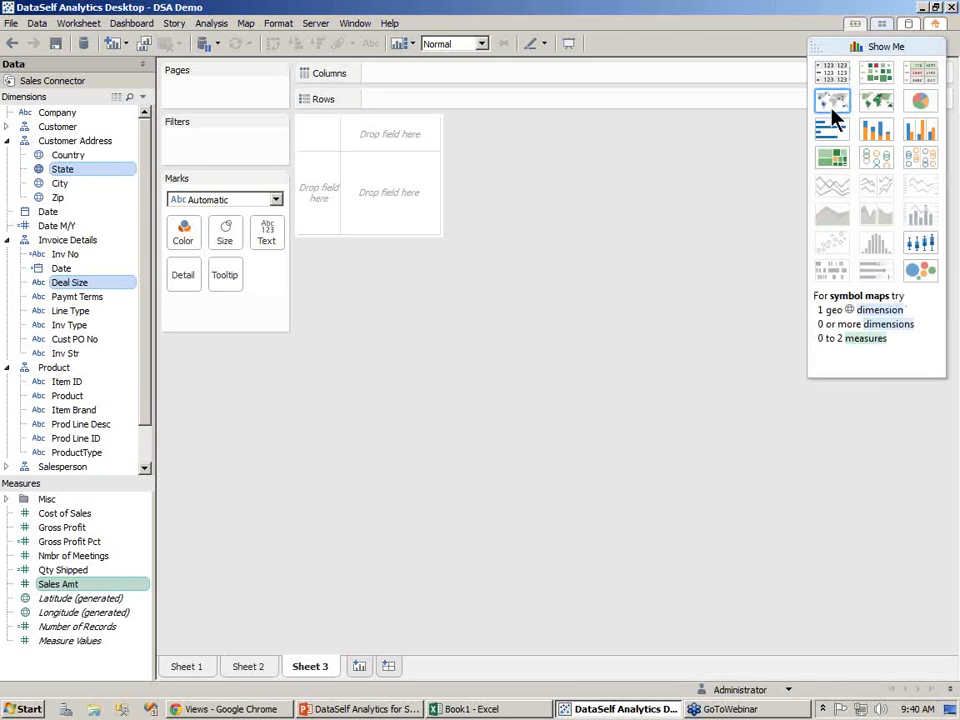
click(832, 101)
click(826, 46)
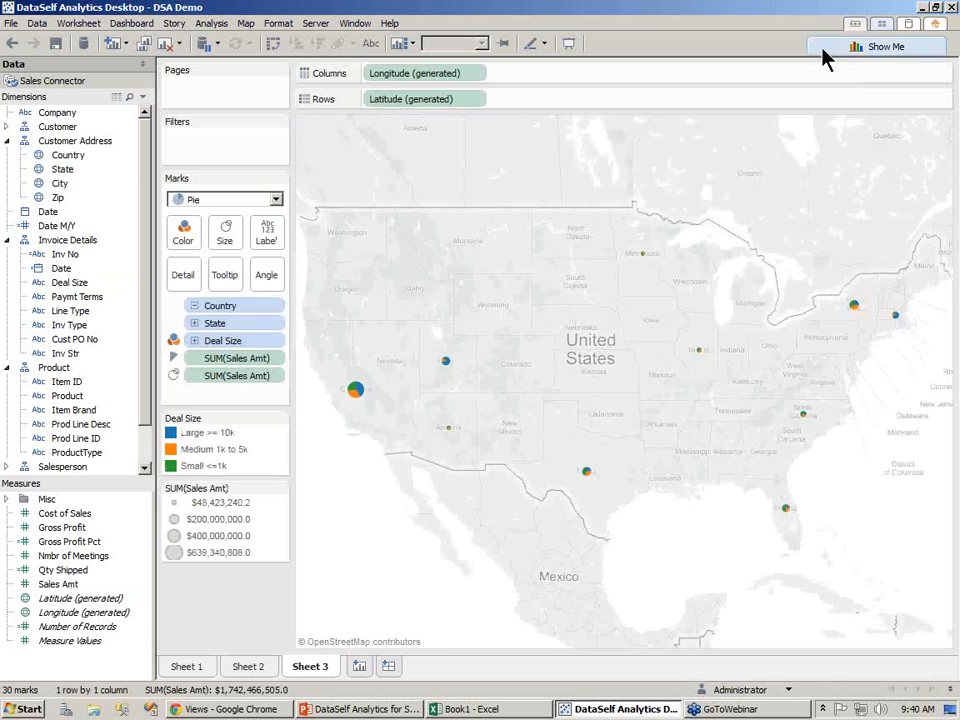
click(229, 234)
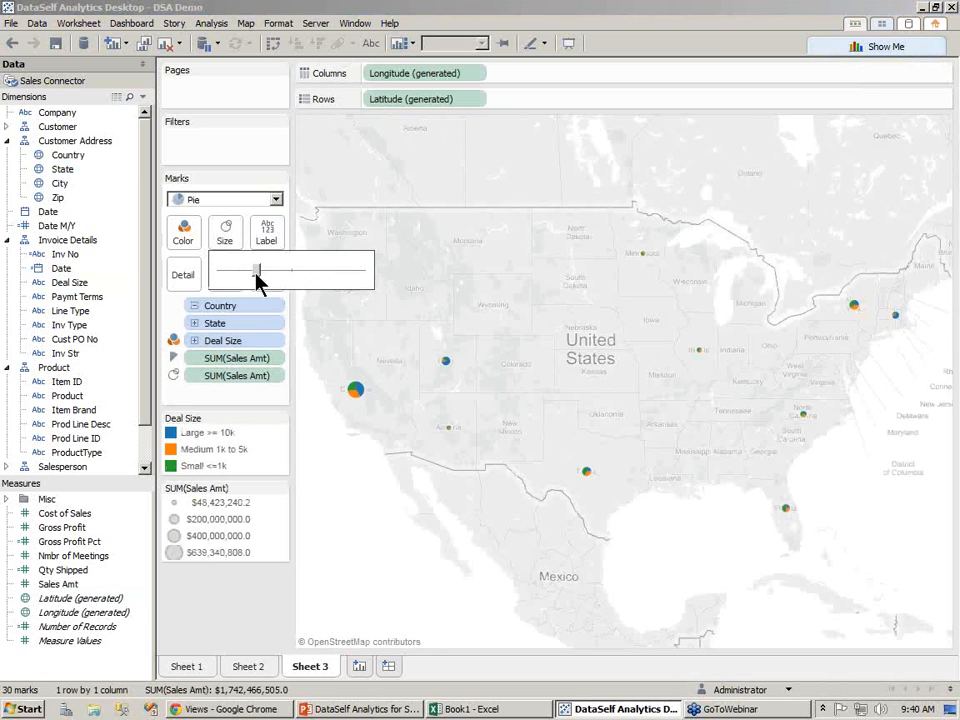
drag(256, 270, 308, 276)
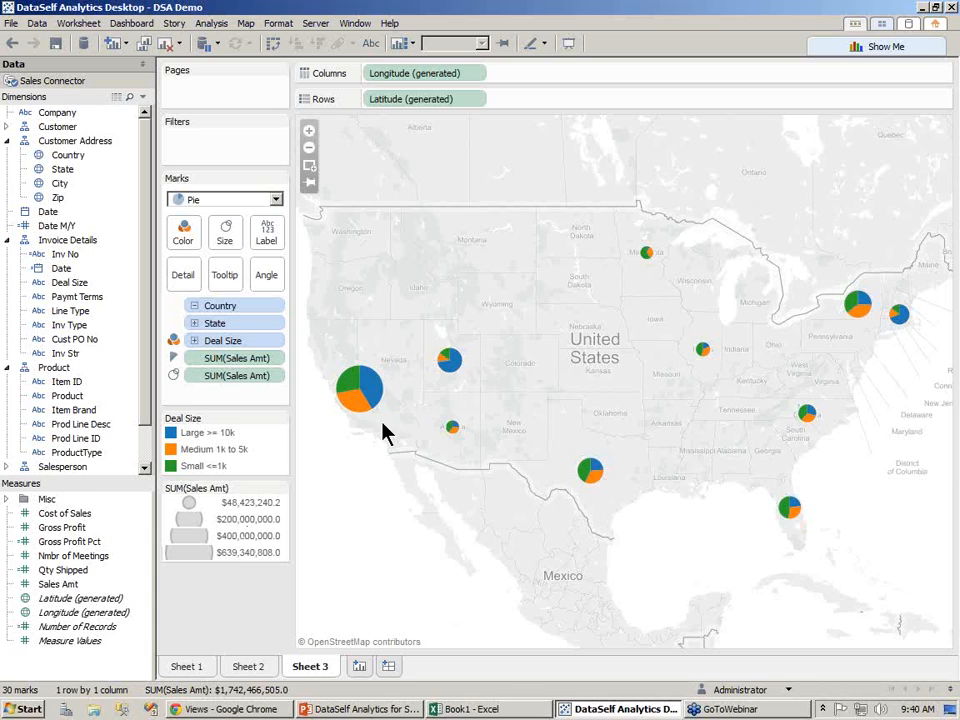
Step: Highlight the Large, Medium and Small deal sizes on the map in turn, and clear the highlight
click(190, 436)
click(197, 449)
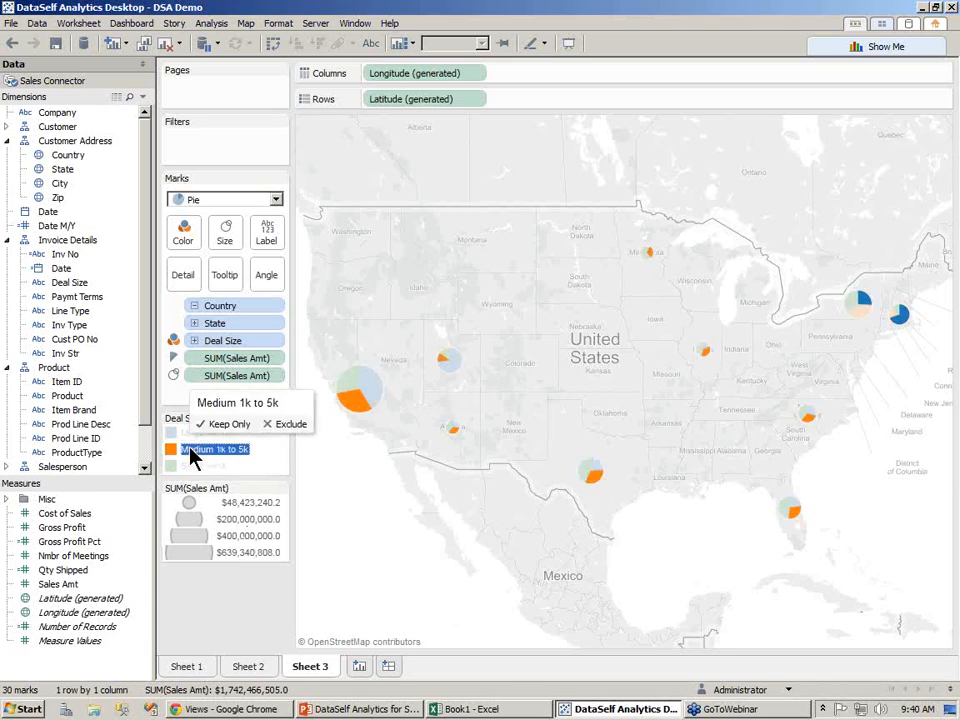
click(197, 466)
click(248, 478)
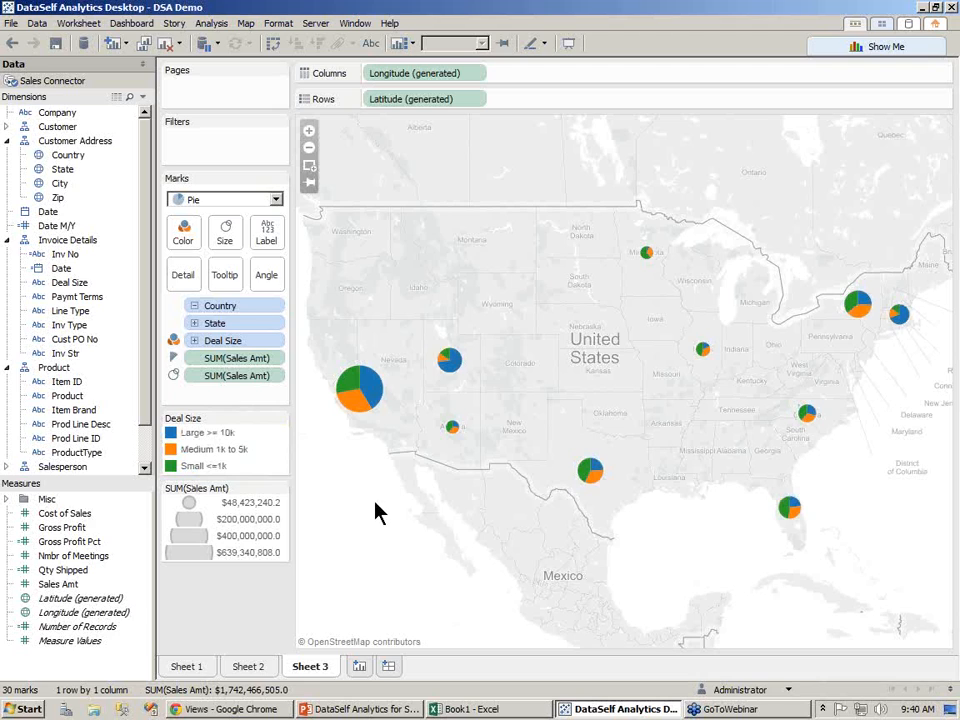
Step: Duplicate Sheet 3, convert the copy to a text table, and remove Deal Size from its rows
right_click(312, 667)
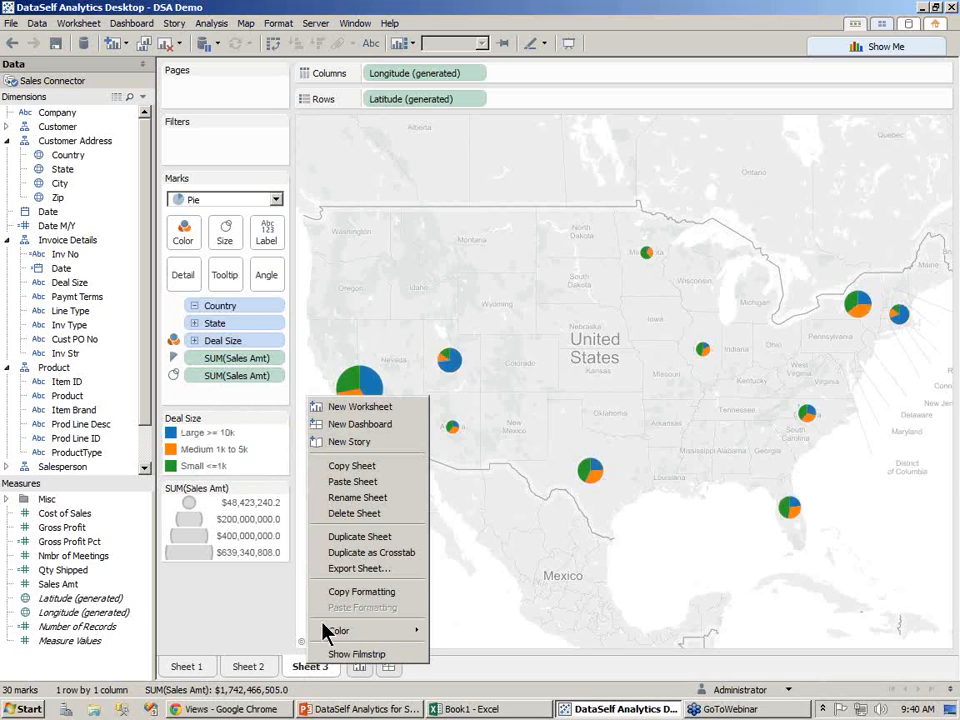
click(336, 537)
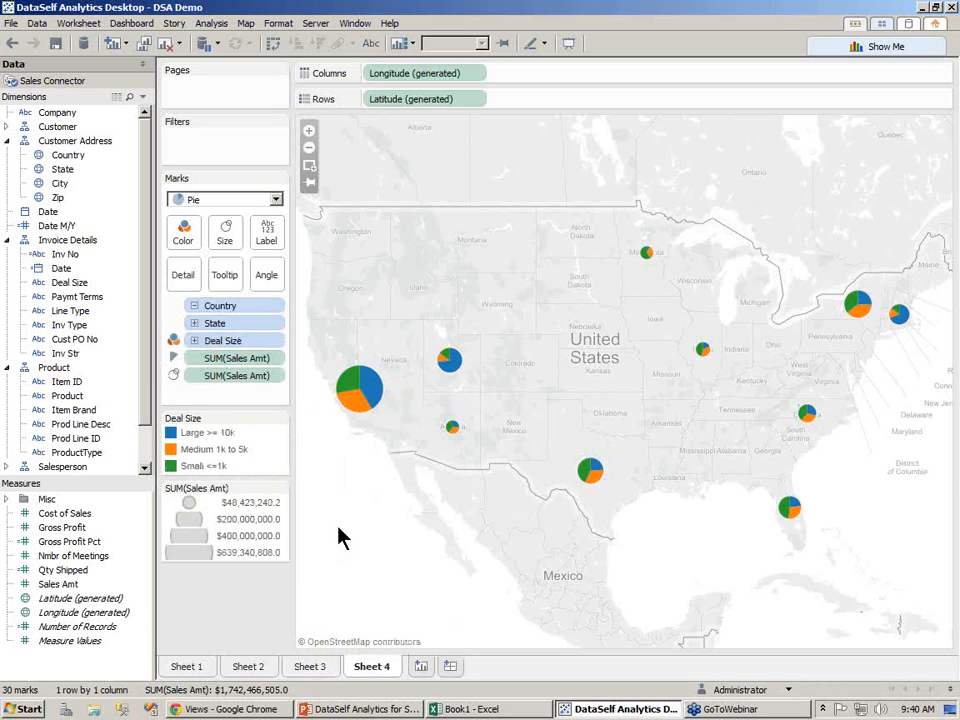
click(855, 47)
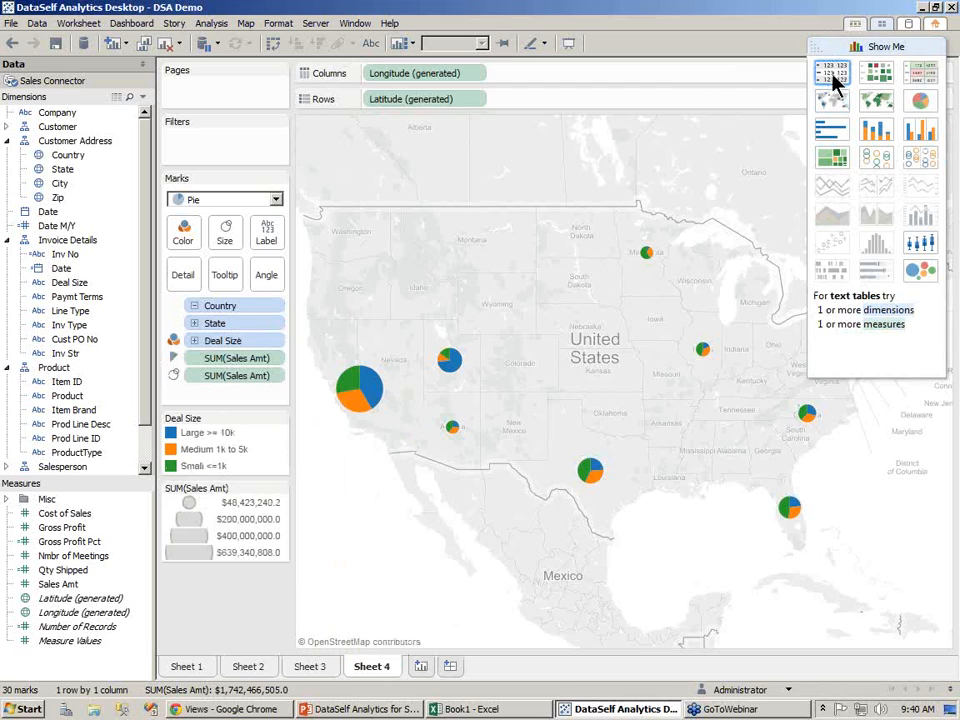
click(833, 78)
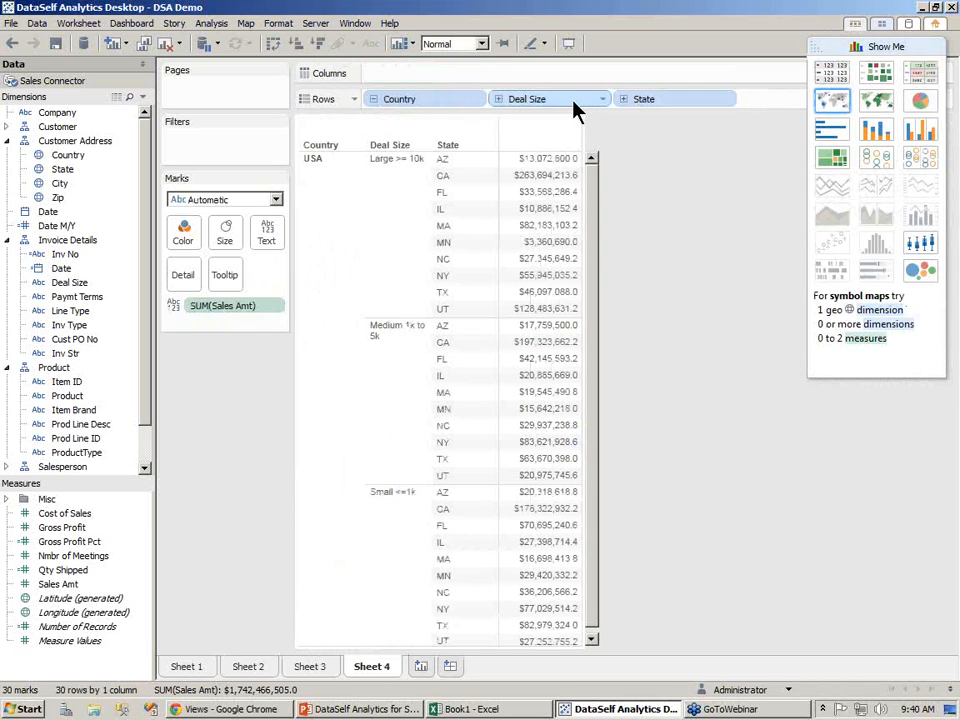
drag(575, 110, 579, 47)
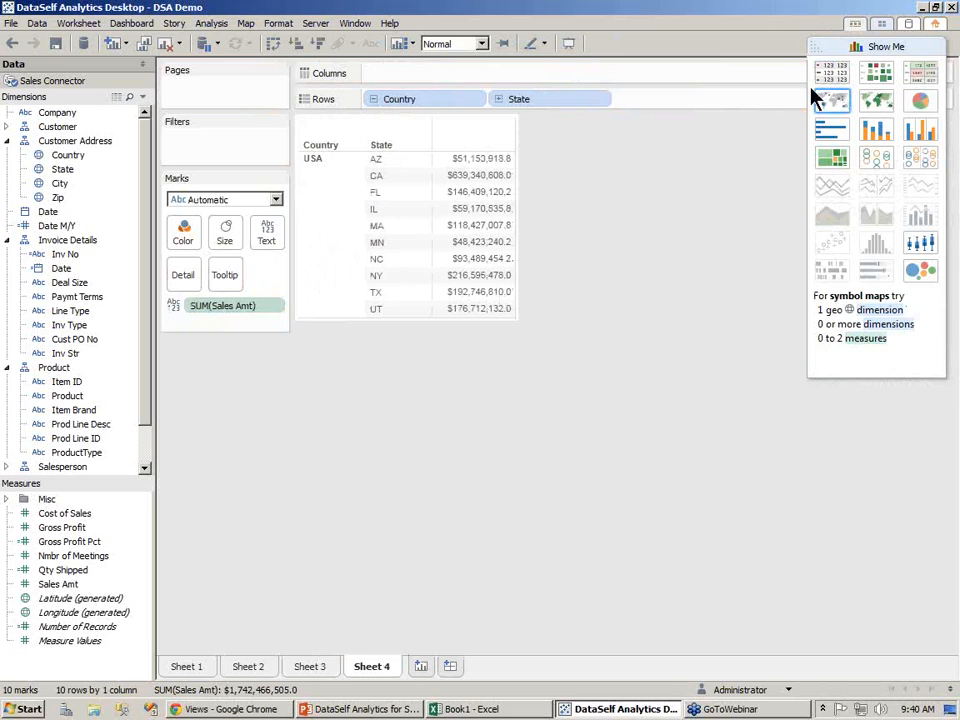
click(814, 46)
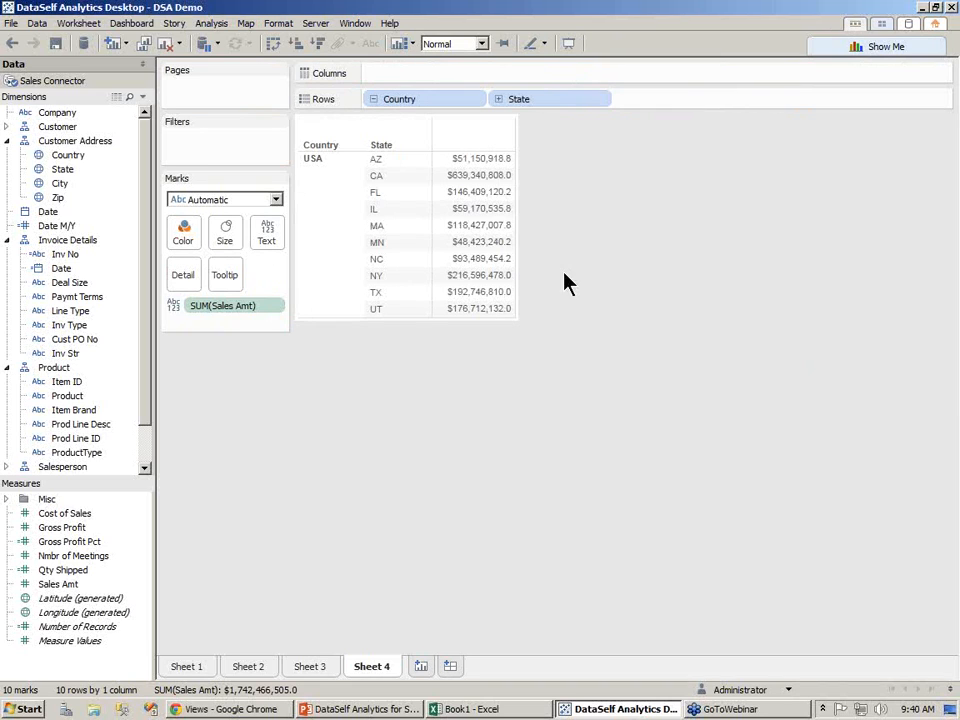
Step: Create a new dashboard and set its size to Automatic
click(449, 667)
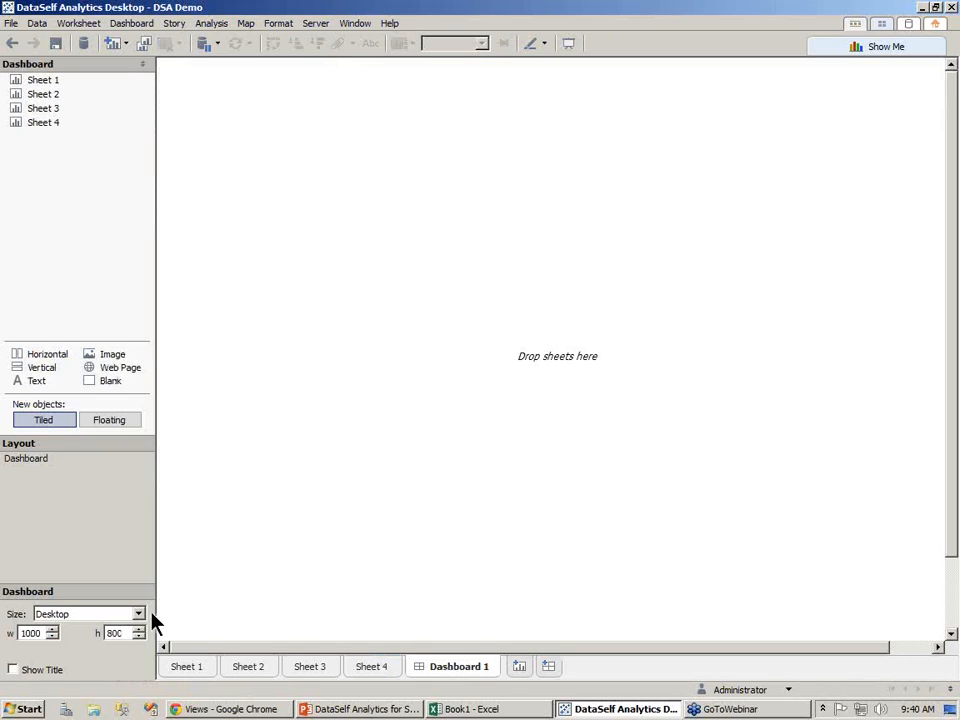
click(139, 614)
click(106, 343)
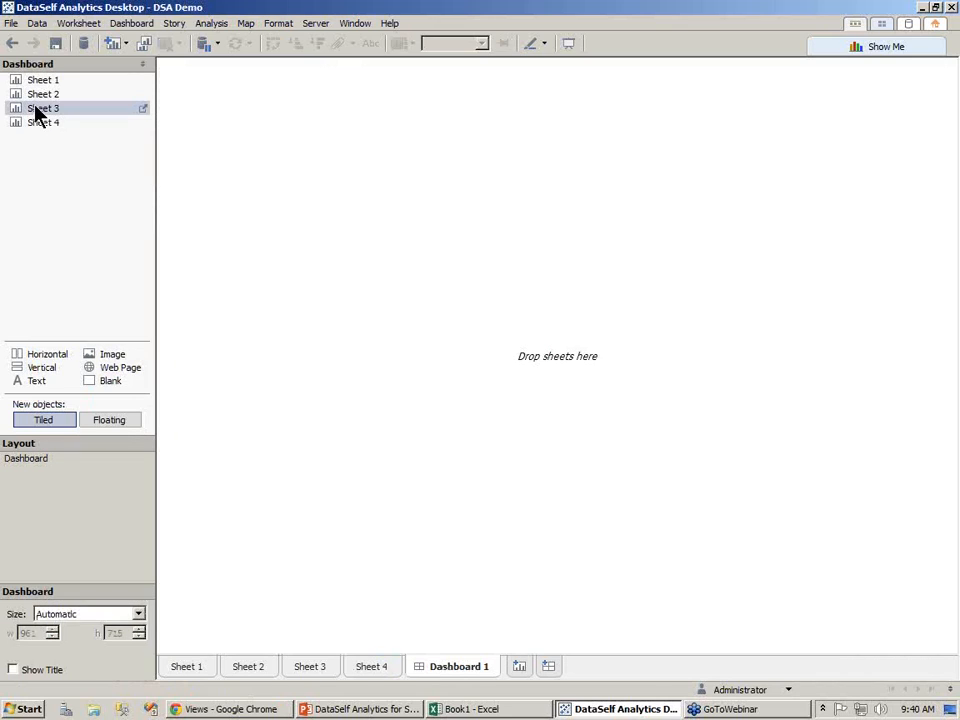
Step: Place Sheet 3 on the dashboard, with Sheet 2 beneath it and Sheet 4 to the right of Sheet 2
drag(35, 110, 315, 157)
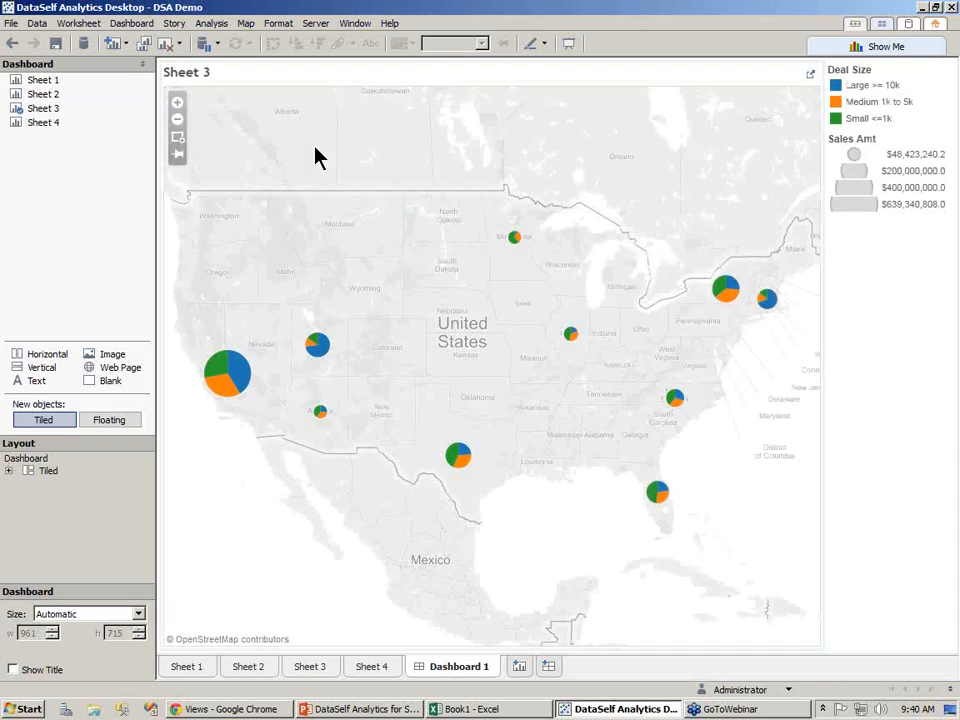
drag(48, 94, 493, 514)
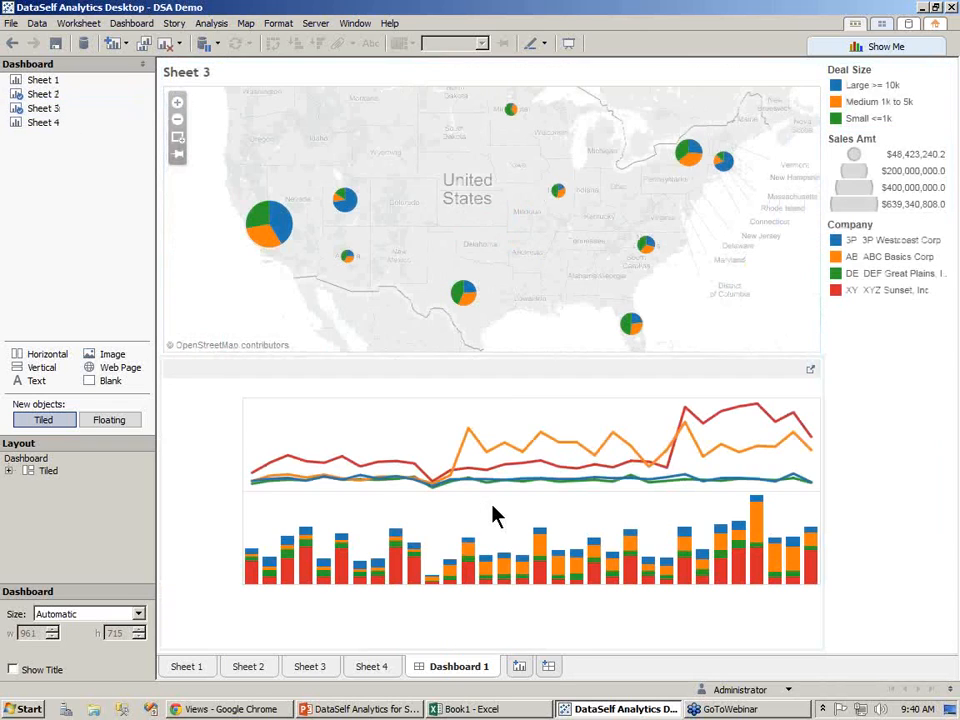
click(44, 124)
drag(44, 128, 700, 520)
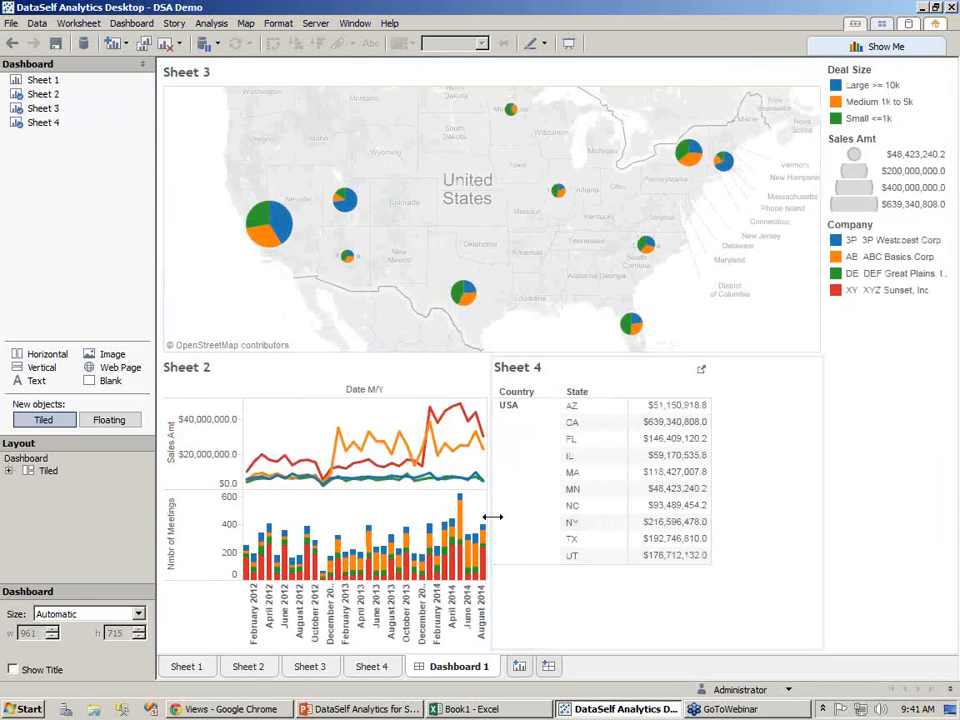
Step: Widen Sheet 2 against Sheet 4 and give the Sheet 3 map more height on the dashboard
click(489, 452)
drag(489, 452, 560, 518)
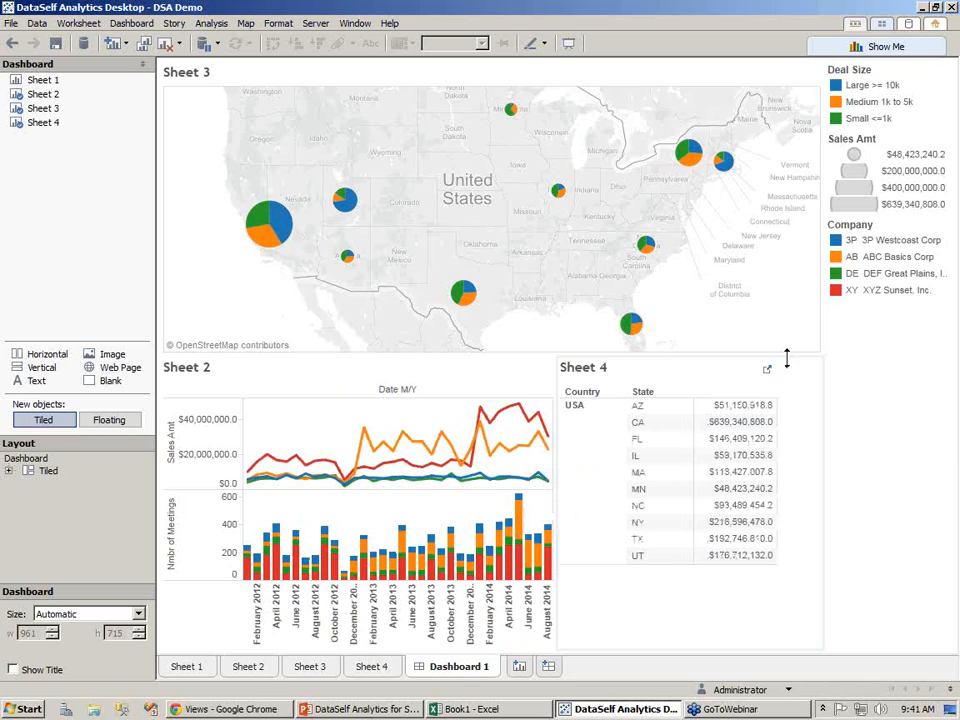
drag(786, 358, 789, 408)
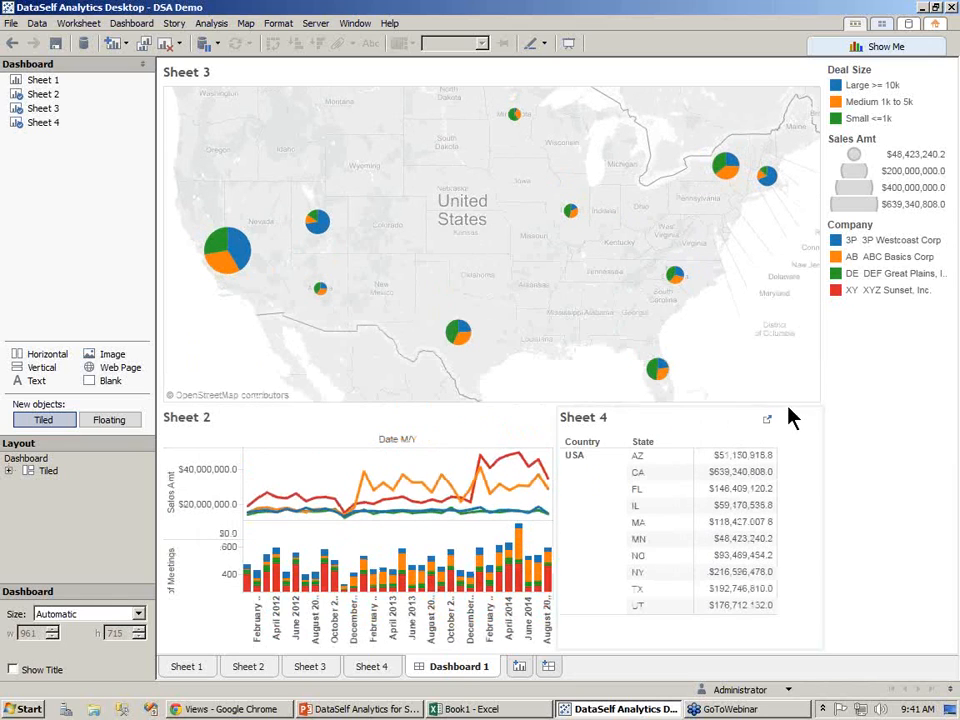
click(884, 426)
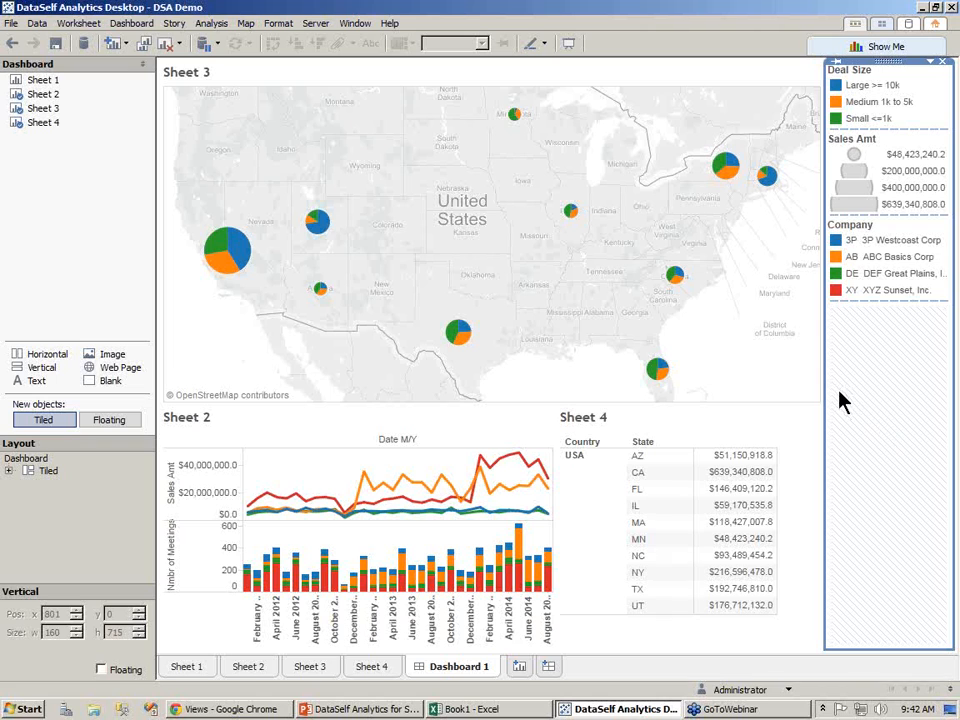
Step: Switch to the PowerPoint presentation, start the slide show from slide 15, and advance to the next slide
click(362, 710)
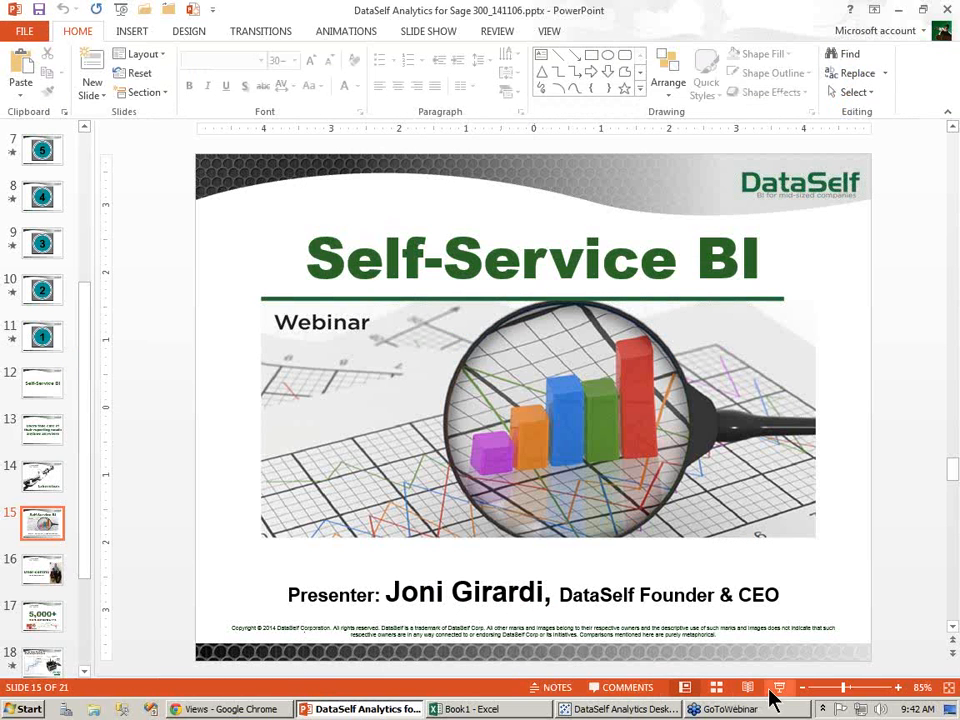
click(779, 690)
key(Right)
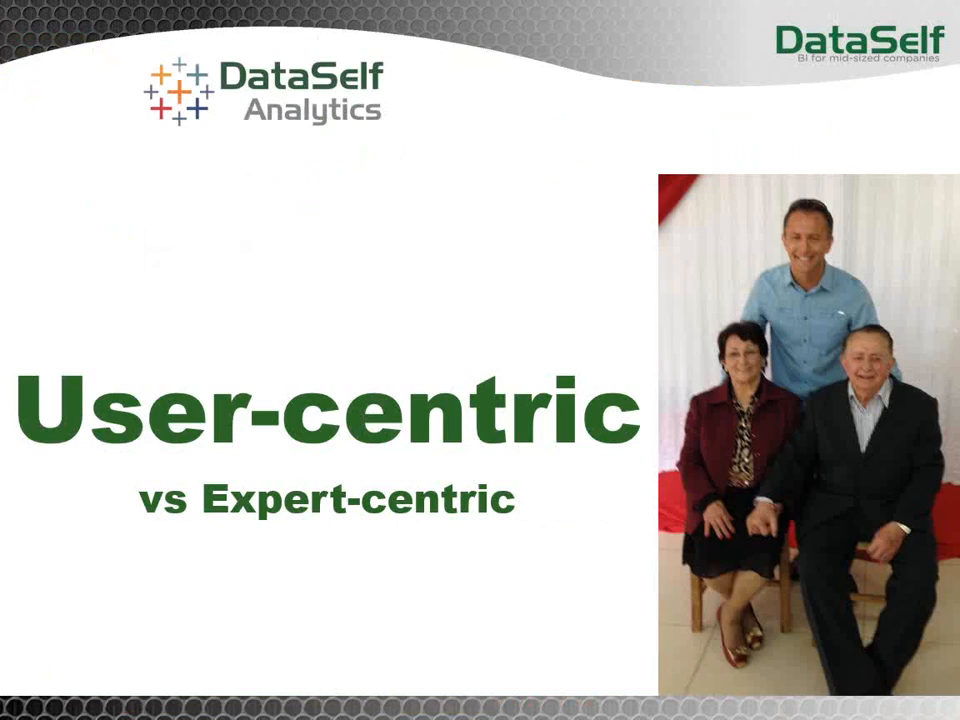
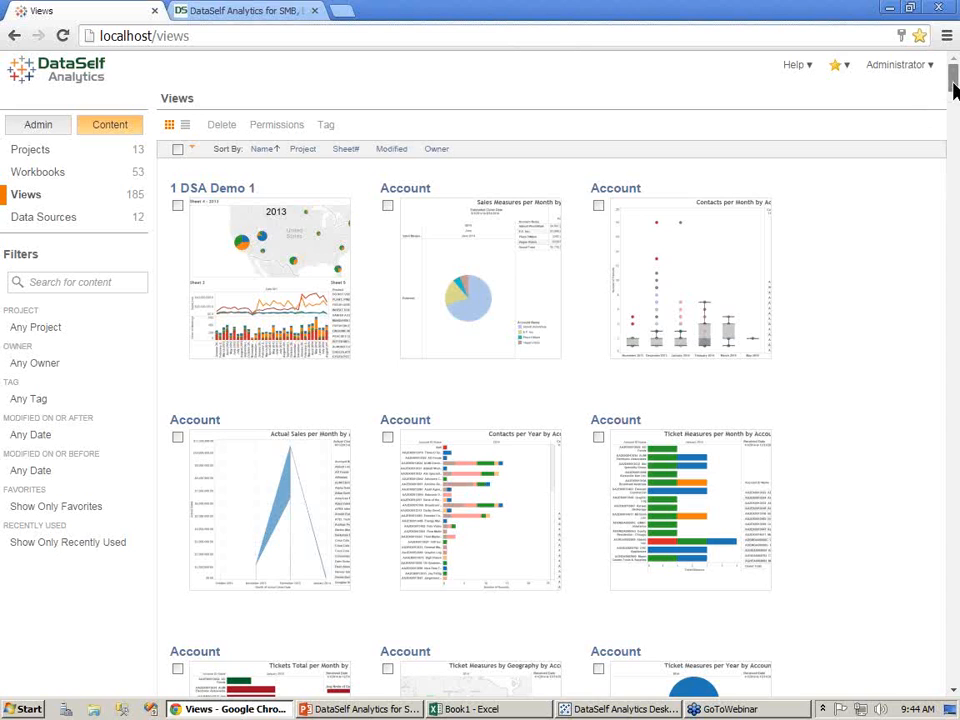
Step: Browse the published views in Chrome to locate the Top Customers by Sales view
scroll(952, 95, down, 1)
drag(952, 95, 938, 635)
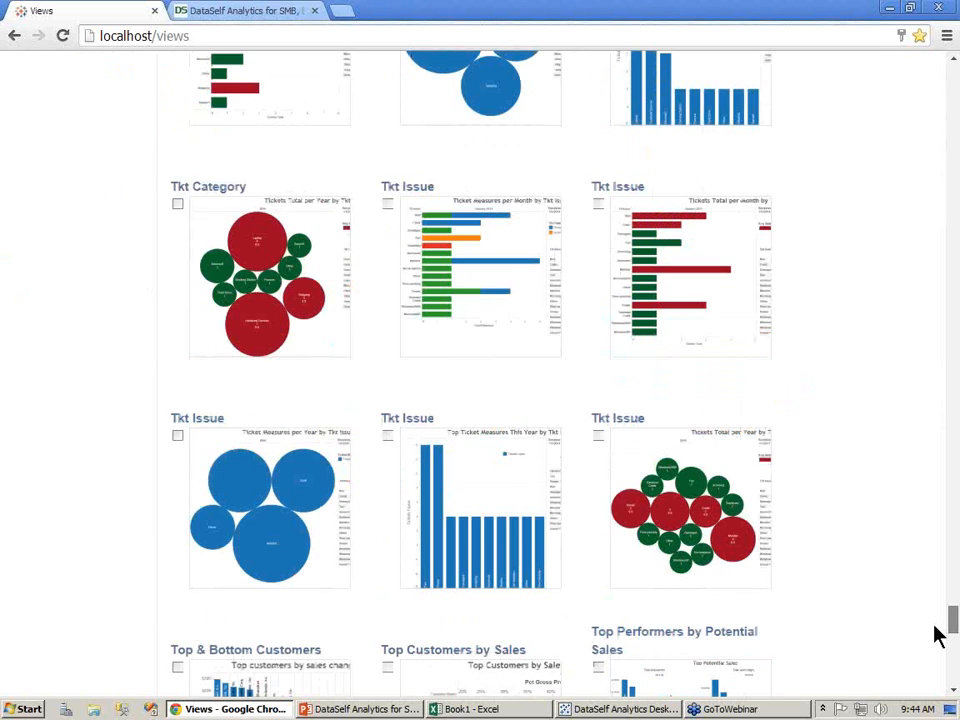
scroll(424, 343, down, 7)
mouse_move(424, 343)
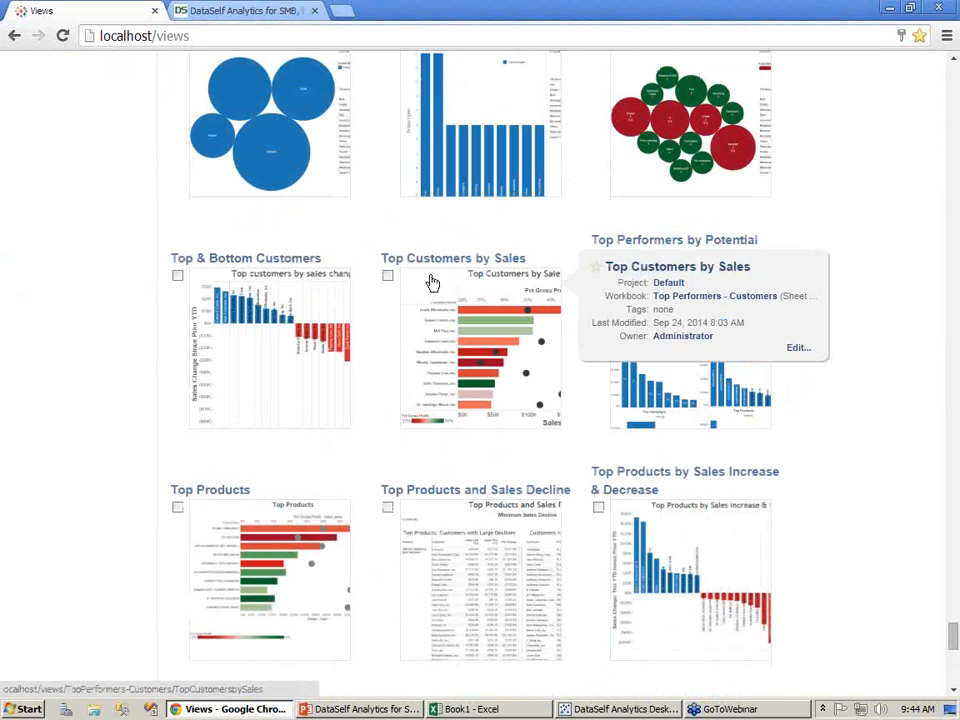
Step: View the Top Customers by Sales, Top & Bottom Customers and This Month's Sales & Comm sheets, inspecting the day 22 commission bar
click(442, 264)
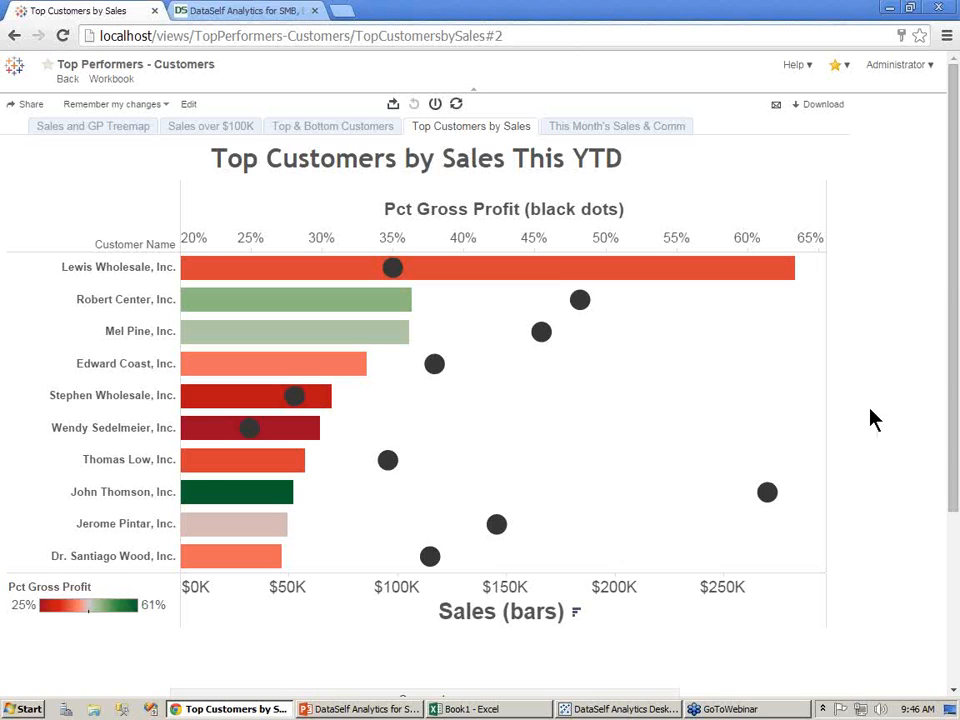
click(329, 125)
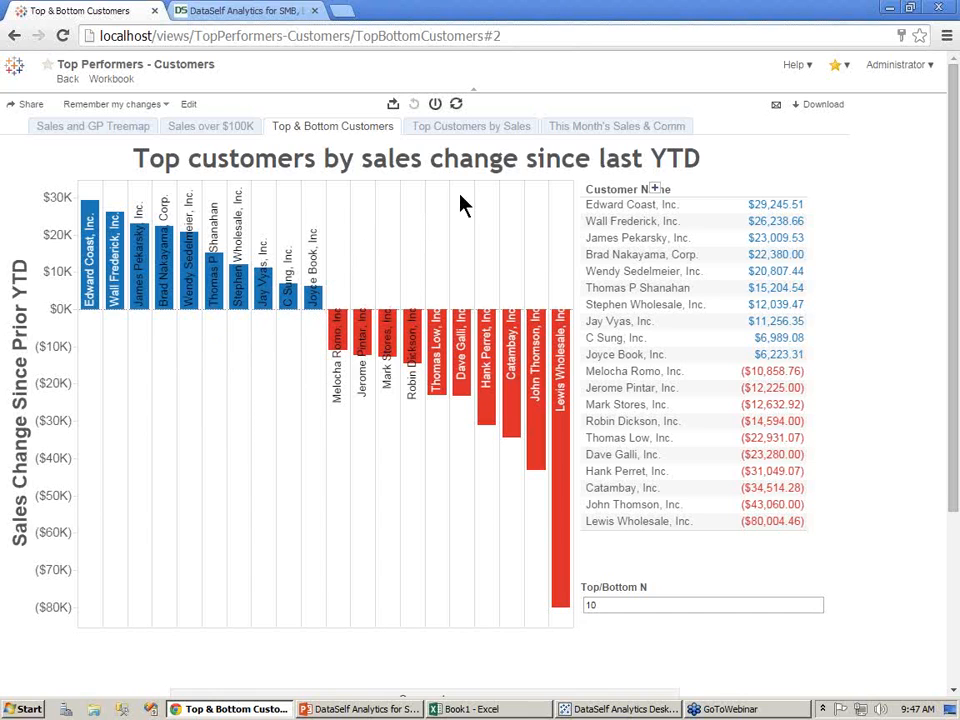
click(603, 130)
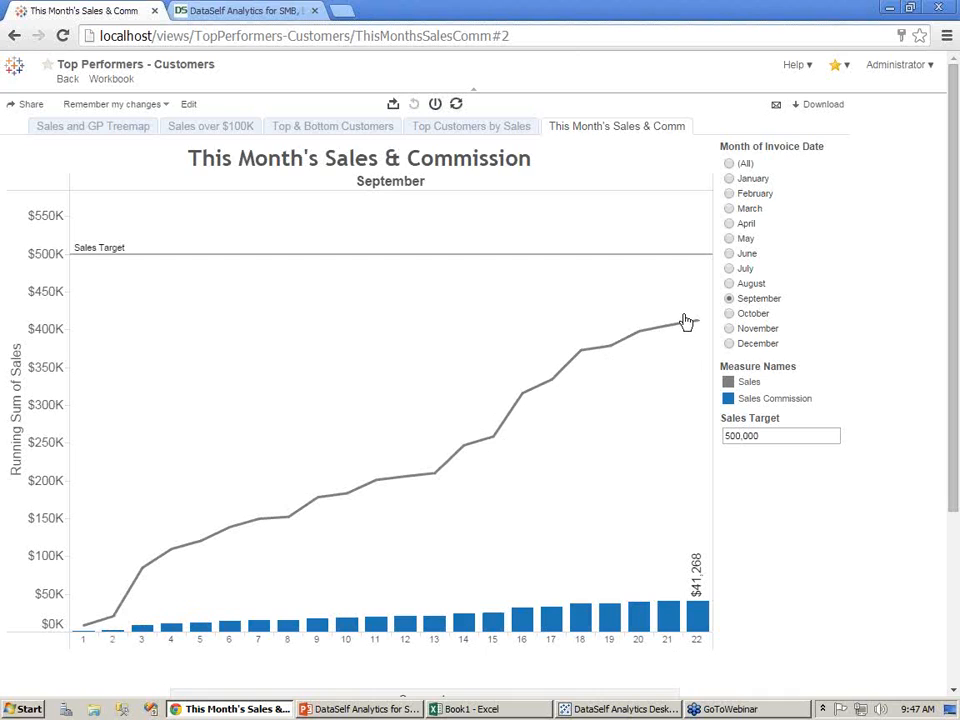
mouse_move(692, 328)
mouse_move(695, 620)
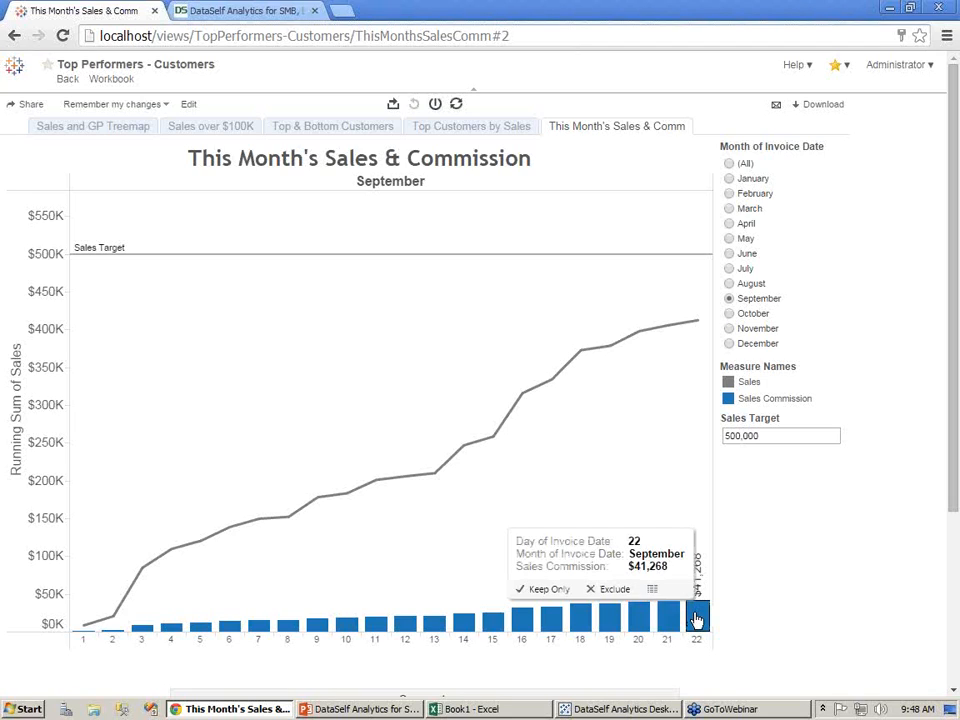
Step: Subscribe to This Month's Sales & Comm by e-mail on the Friday Evening schedule, with This Sheet as the content
click(778, 108)
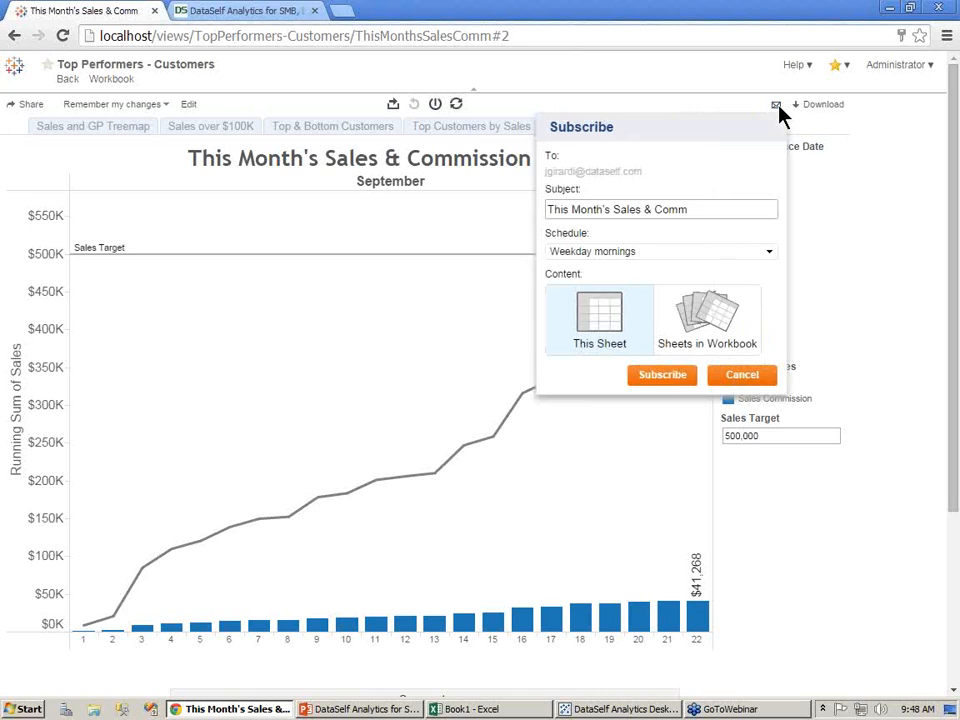
click(769, 254)
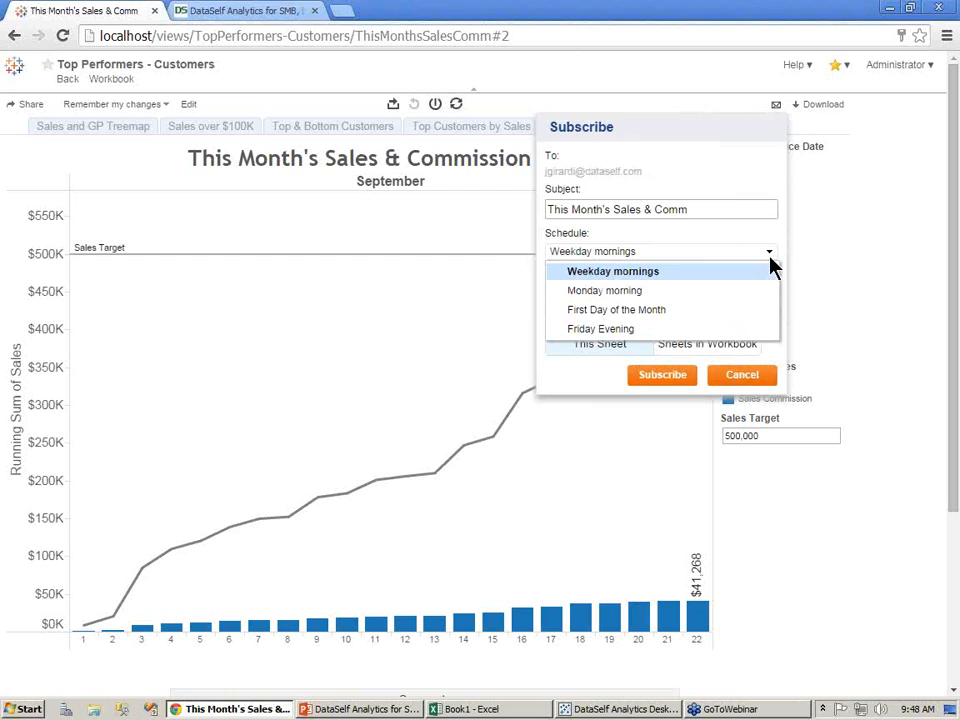
click(616, 331)
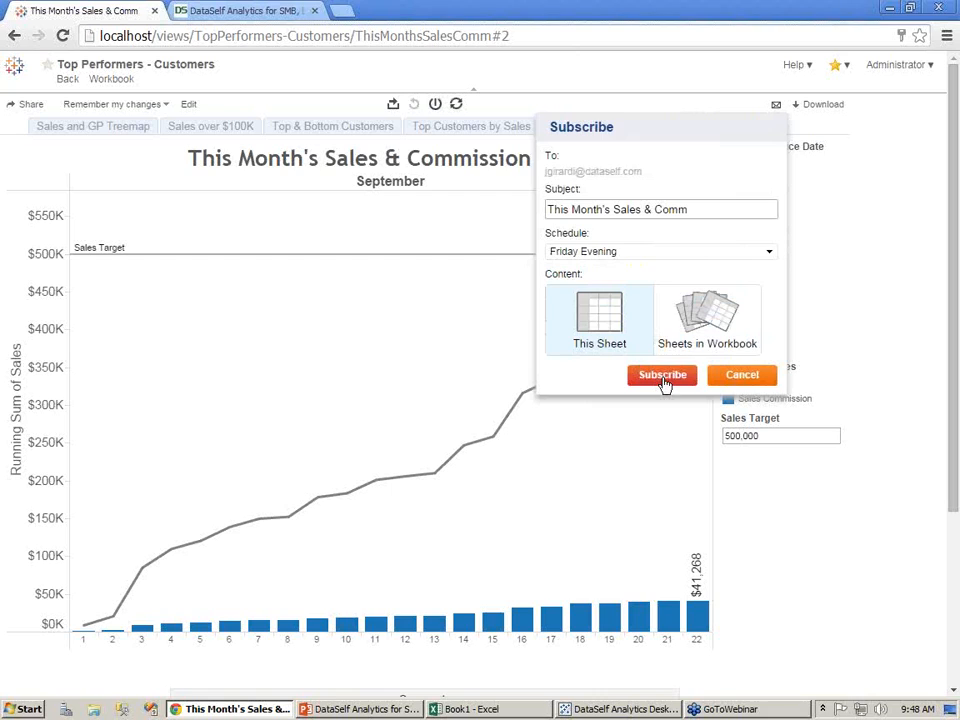
click(662, 376)
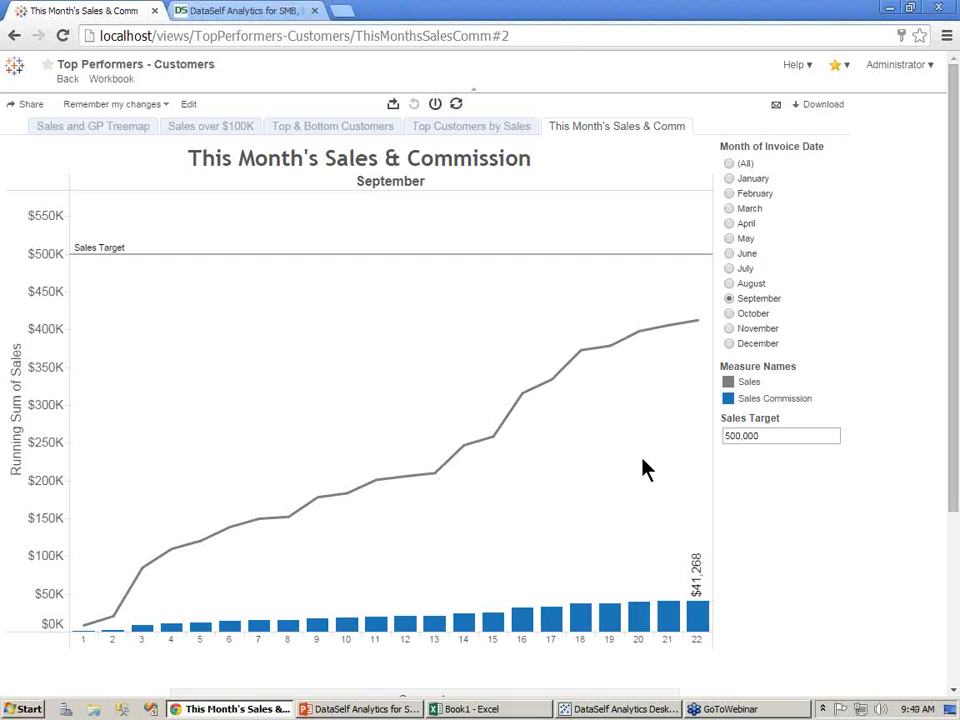
Step: Return to the published views list and open the No Sales - Customers view to review customers without recent sales
click(15, 67)
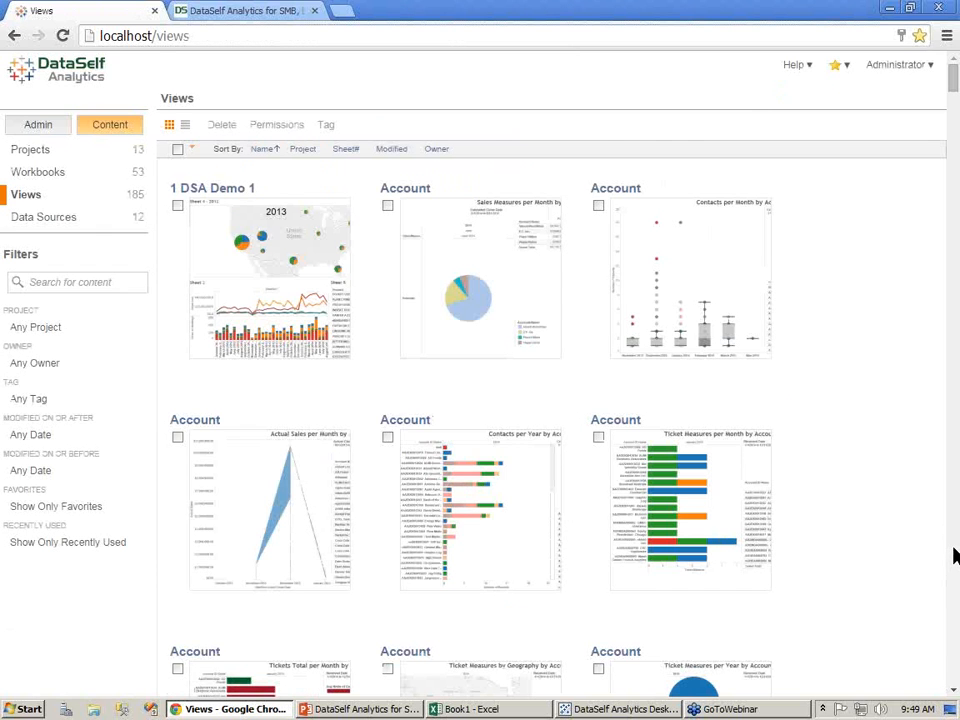
scroll(953, 555, down, 15)
scroll(953, 555, down, 20)
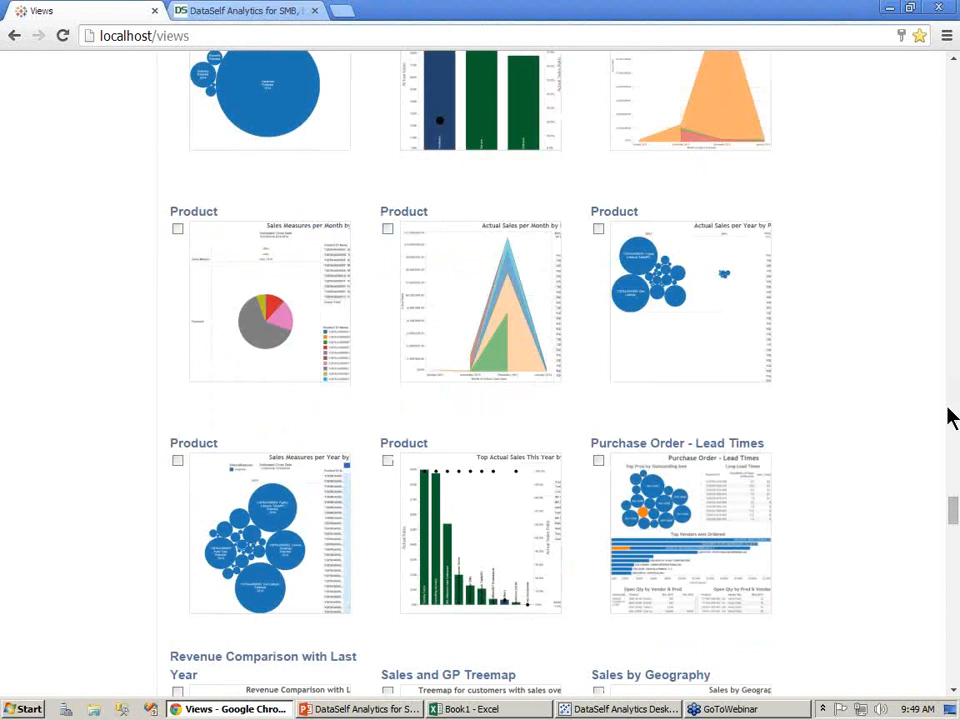
scroll(950, 410, up, 10)
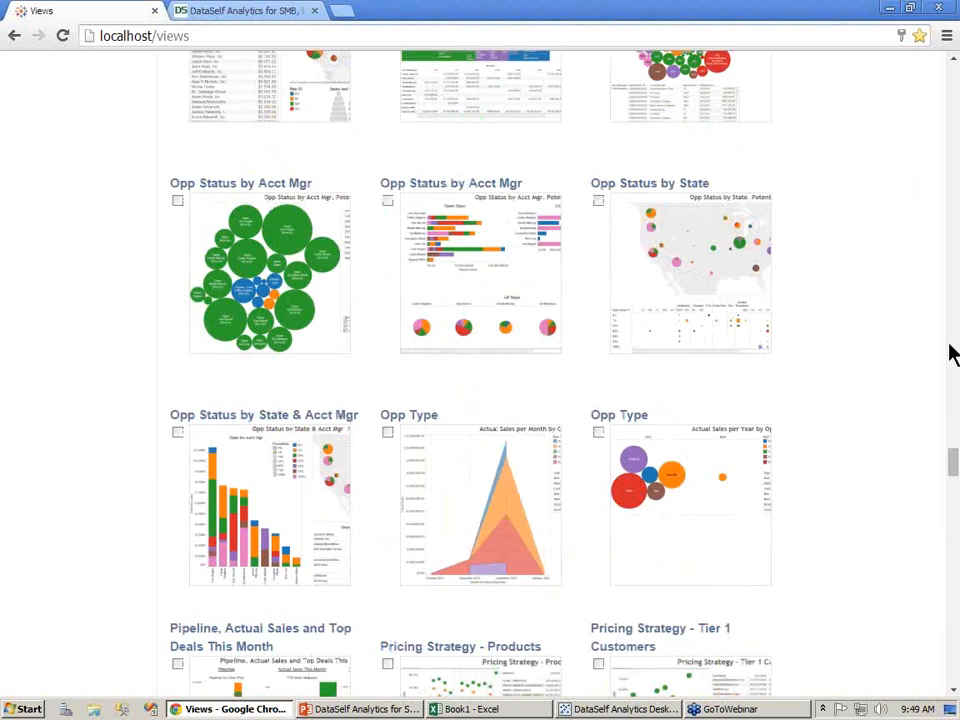
scroll(949, 351, up, 5)
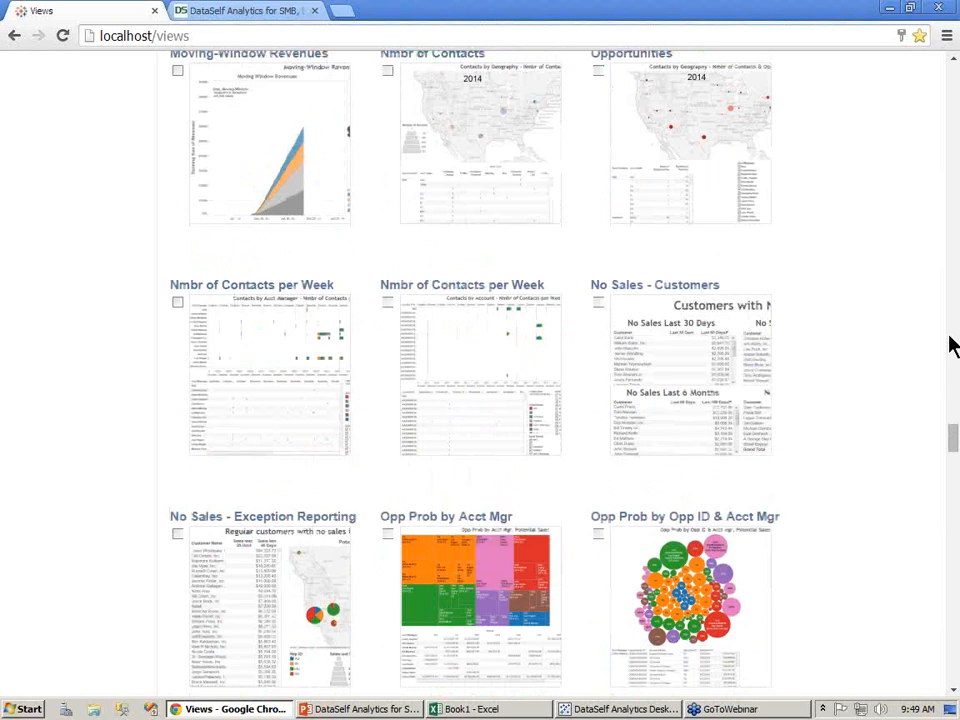
click(729, 354)
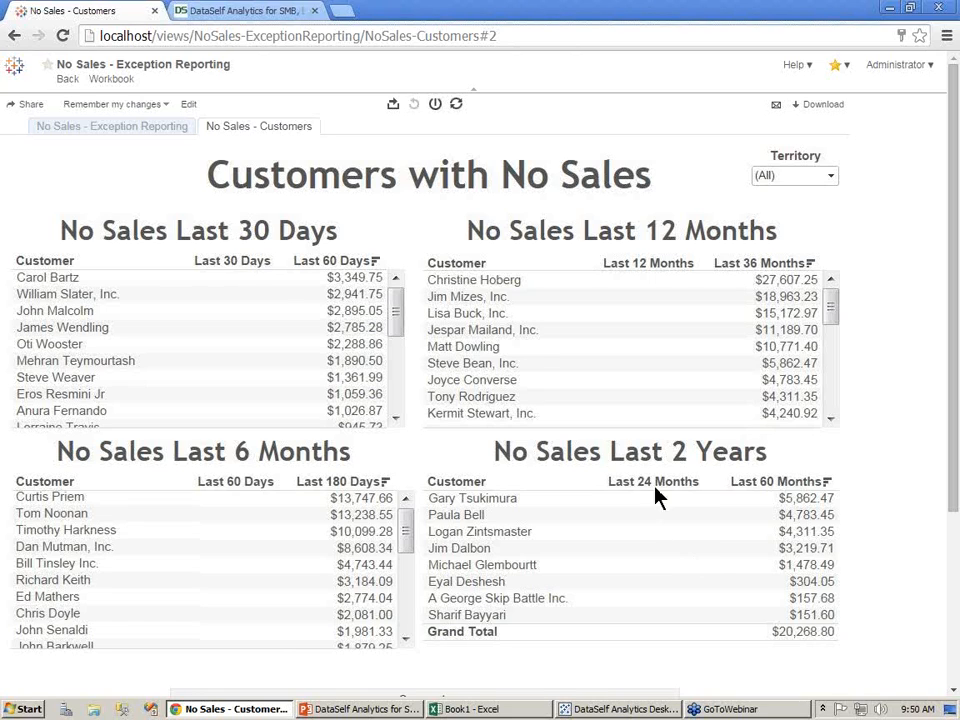
click(15, 63)
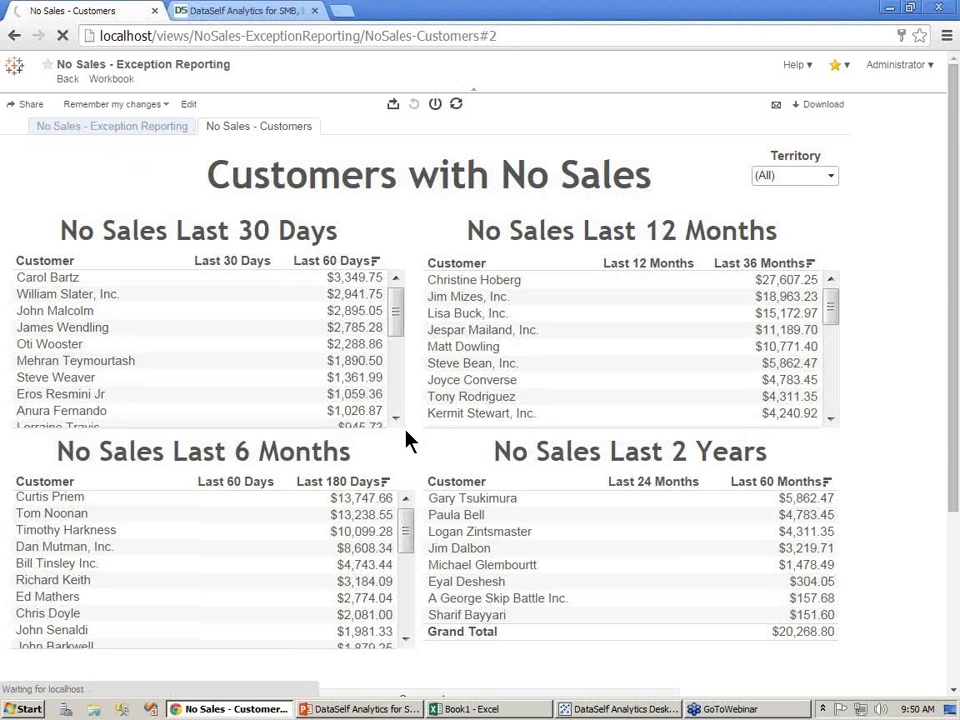
Step: Switch to the PowerPoint presentation, start the slide show from slide 17, and advance to the Gartner Magic Quadrant slide
click(375, 709)
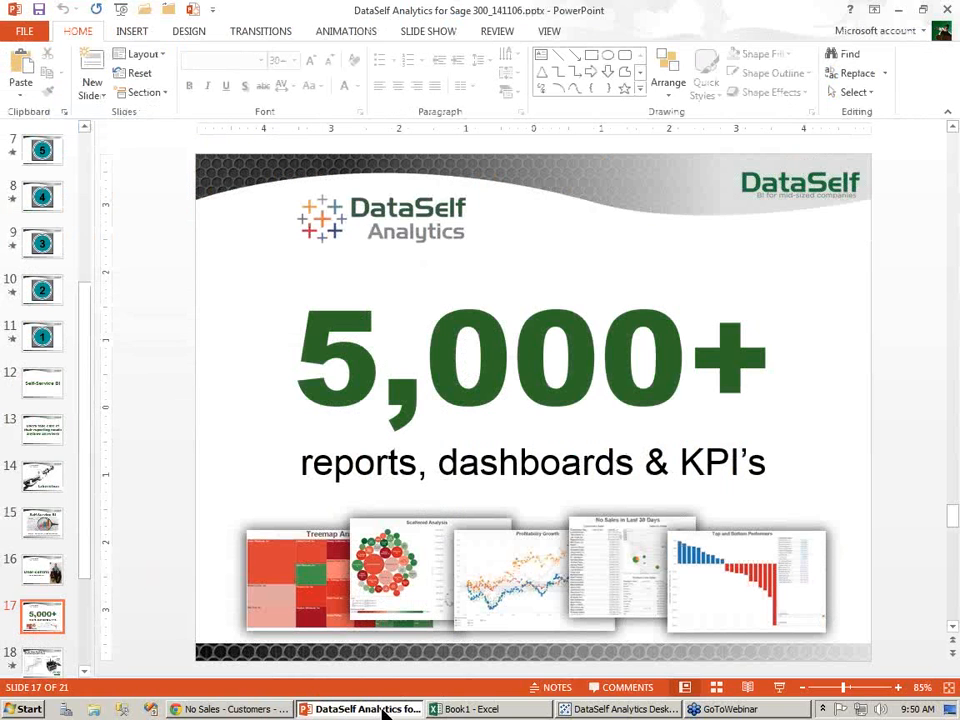
click(778, 684)
key(Right)
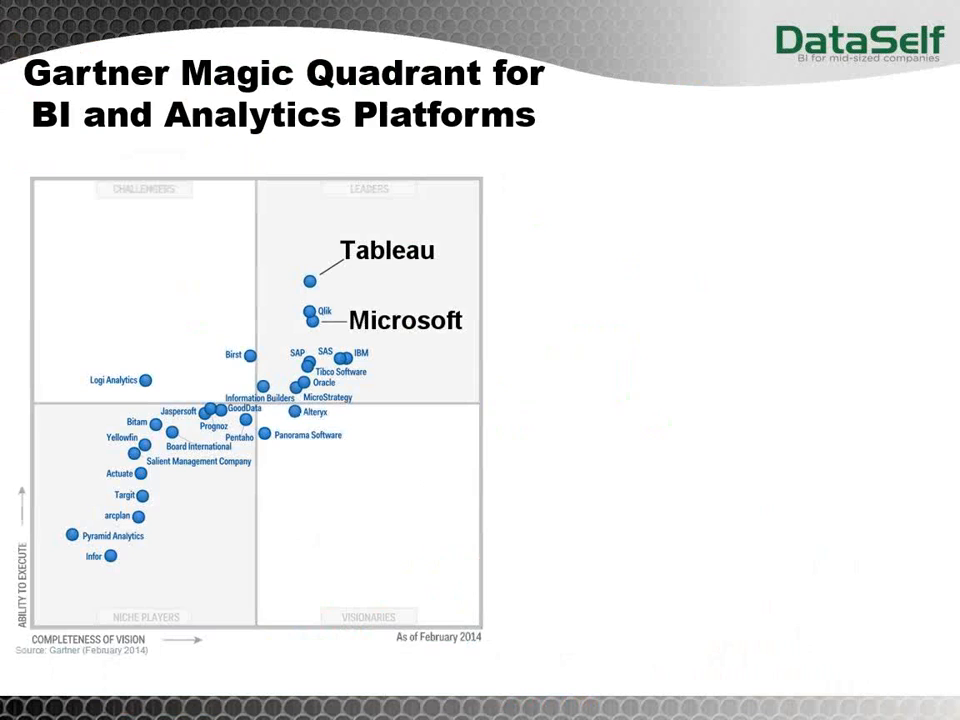